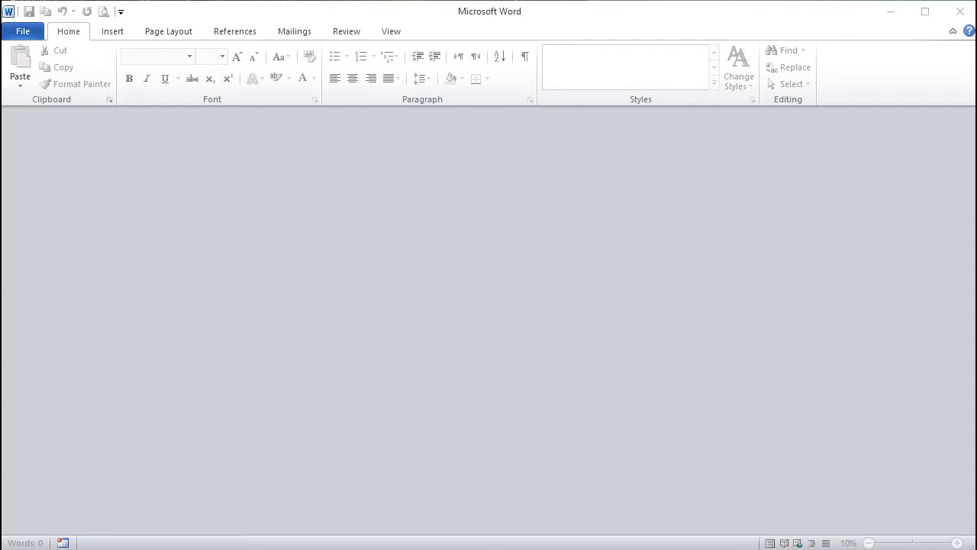
Open Membuat List.docx from the Belajar Word folder.
click(29, 37)
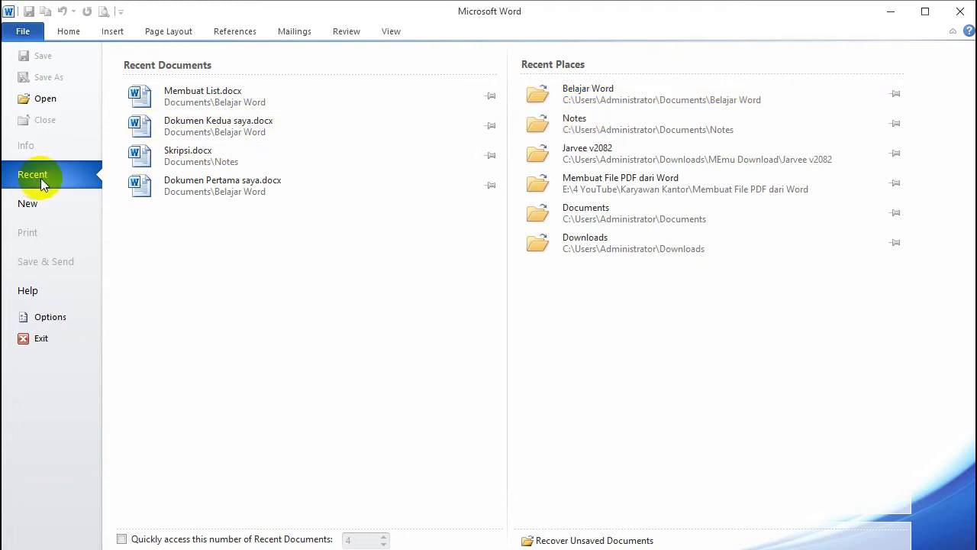
click(587, 95)
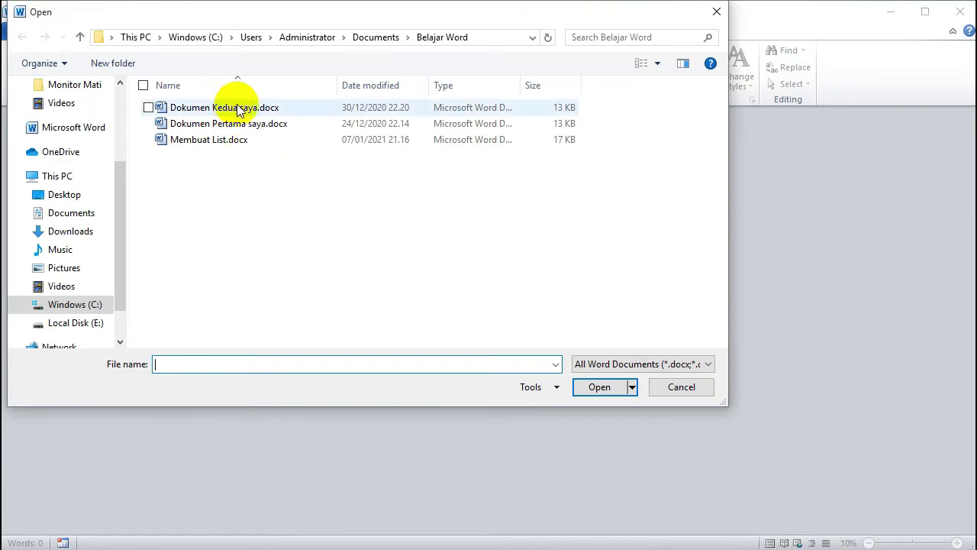
click(236, 141)
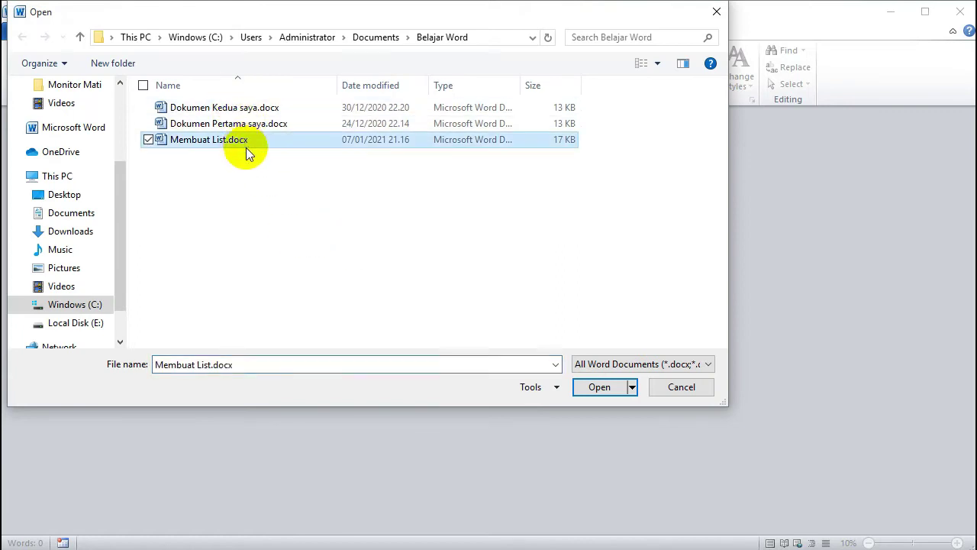
click(600, 390)
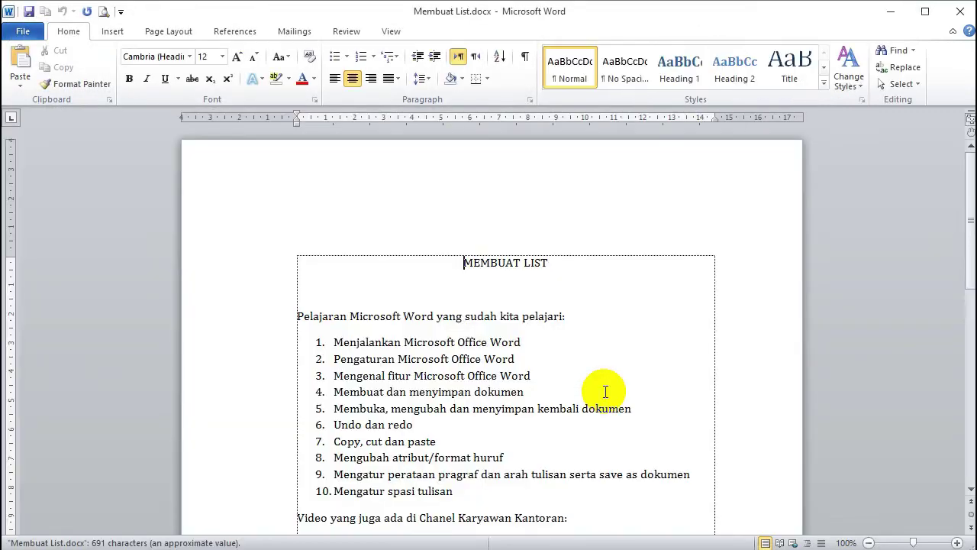
Add an empty line directly below the names, ages and heights table.
scroll(553, 373, down, 1)
scroll(553, 372, down, 2)
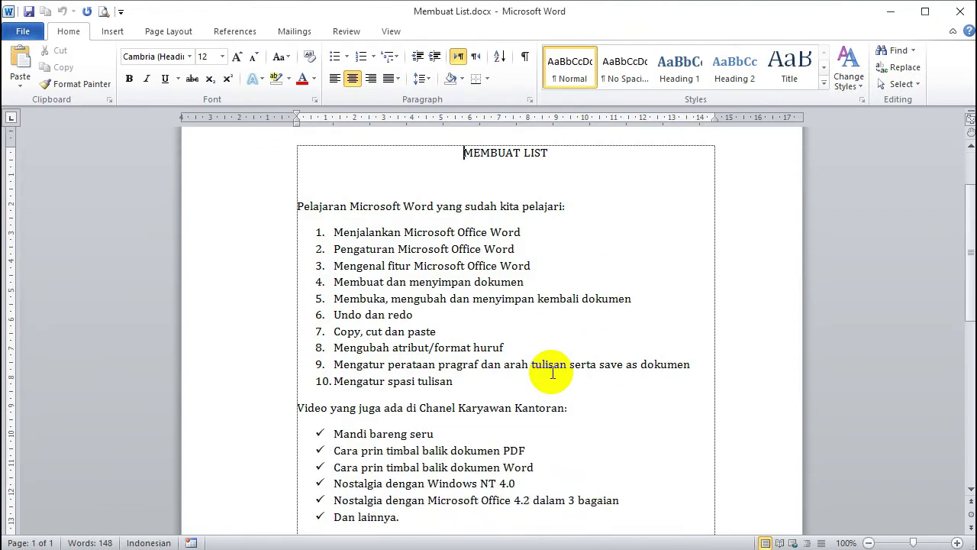
scroll(553, 373, down, 5)
scroll(552, 373, down, 2)
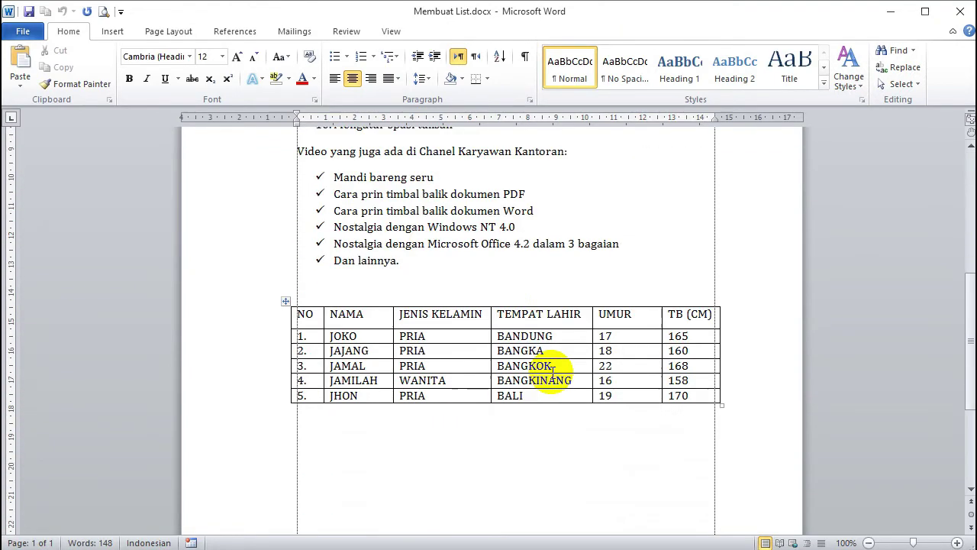
scroll(553, 373, down, 3)
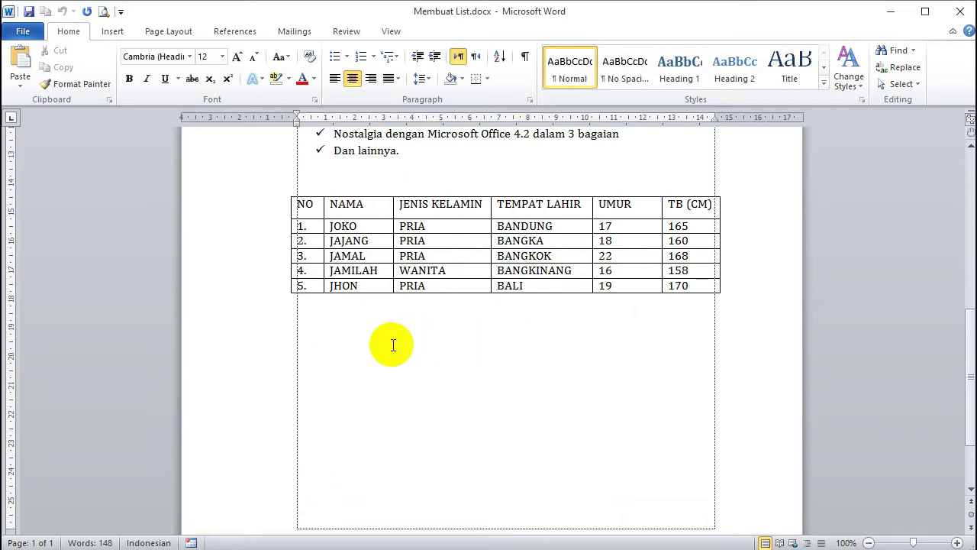
click(306, 308)
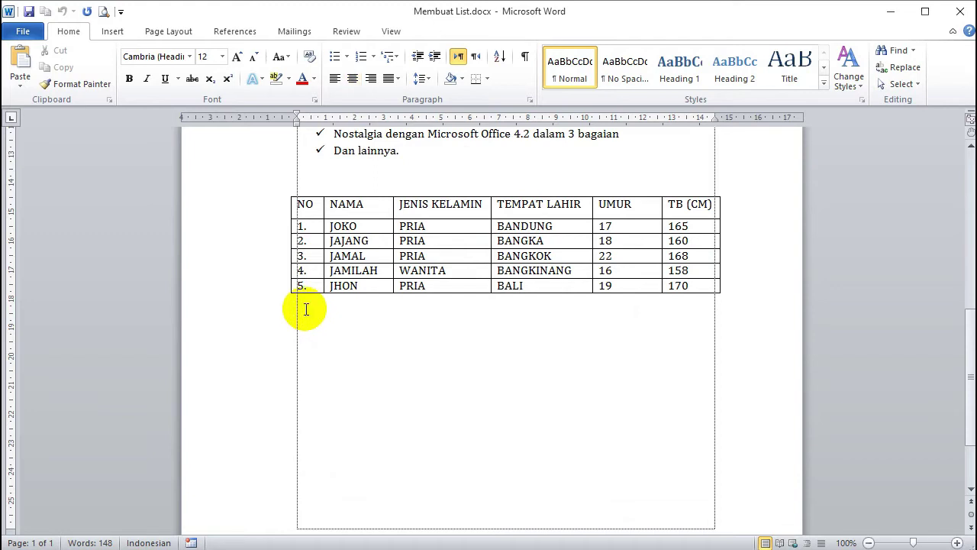
key(Return)
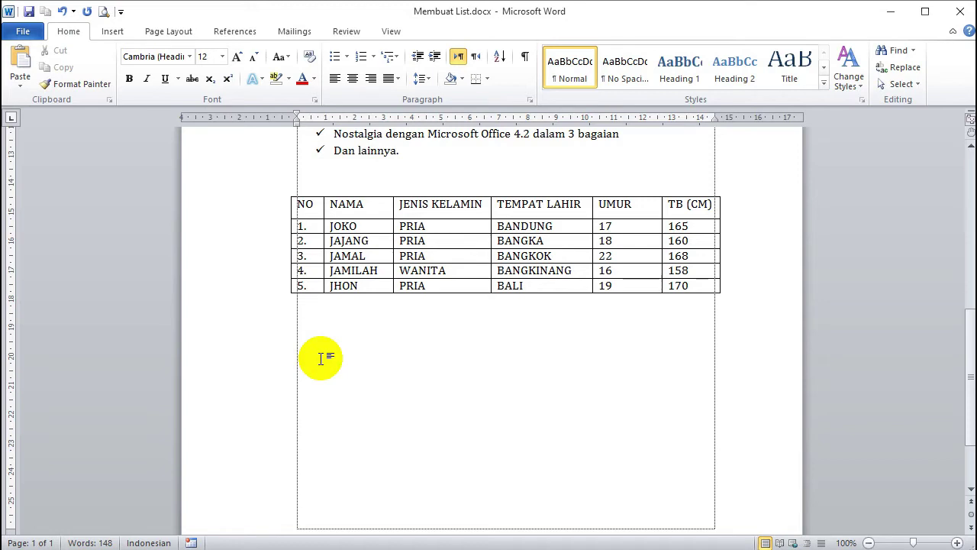
Insert the Ayam Jago.jpg rooster picture from the Pictures folder below the table.
click(113, 31)
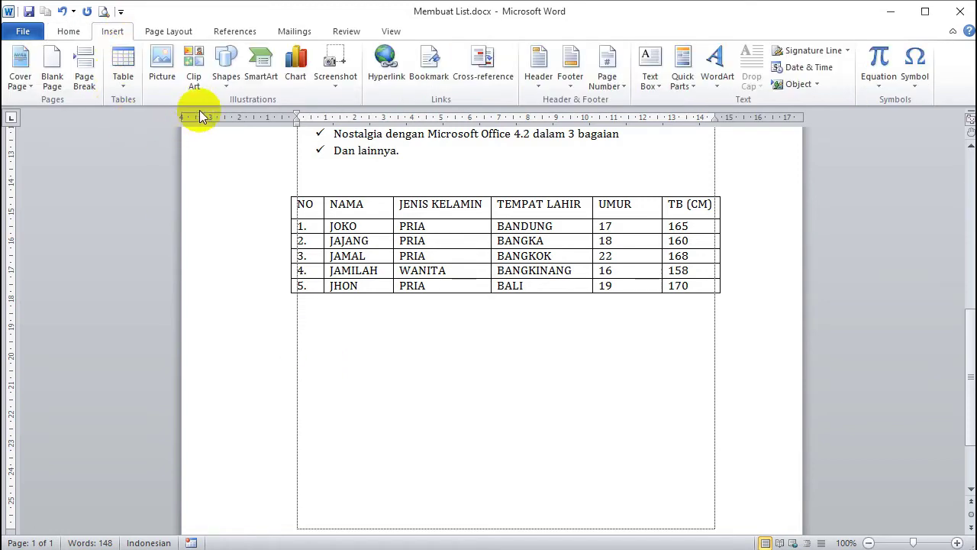
click(162, 78)
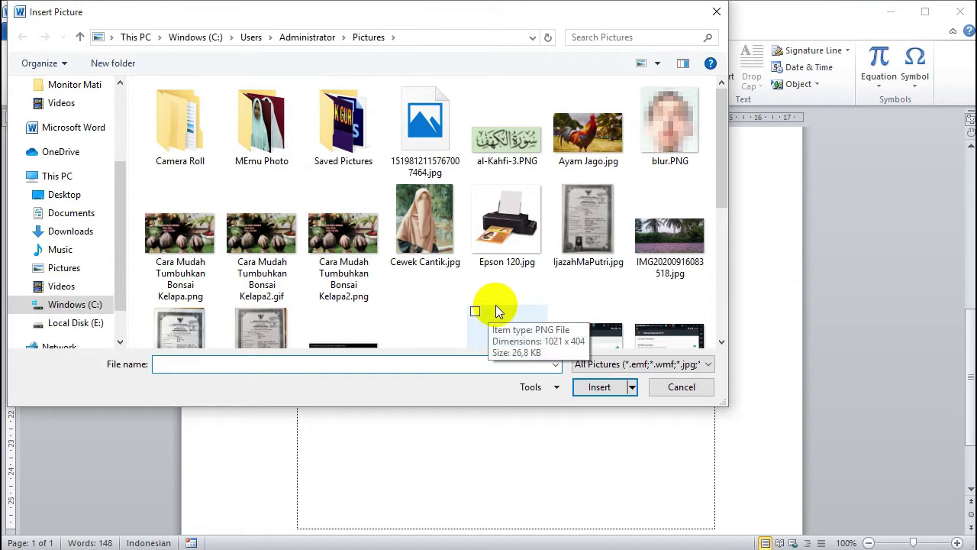
click(582, 155)
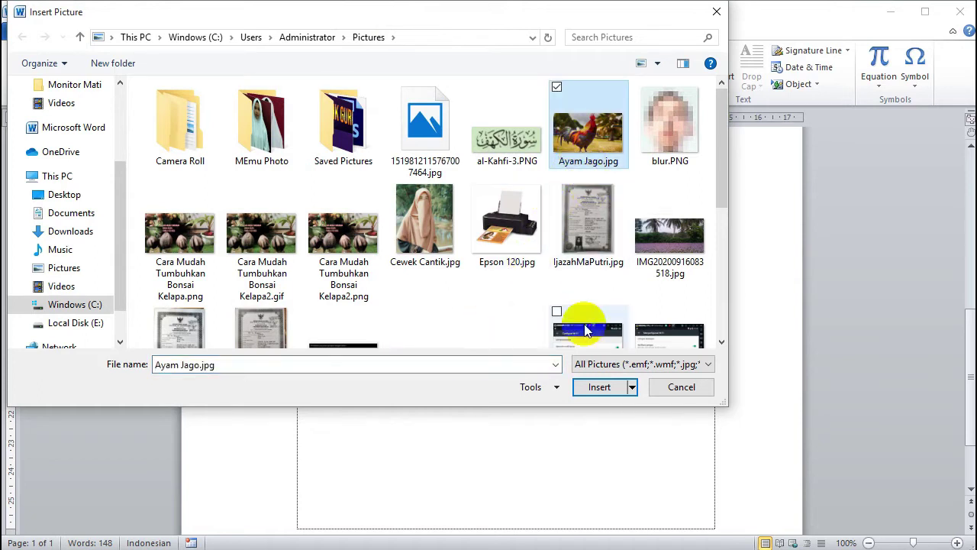
click(599, 388)
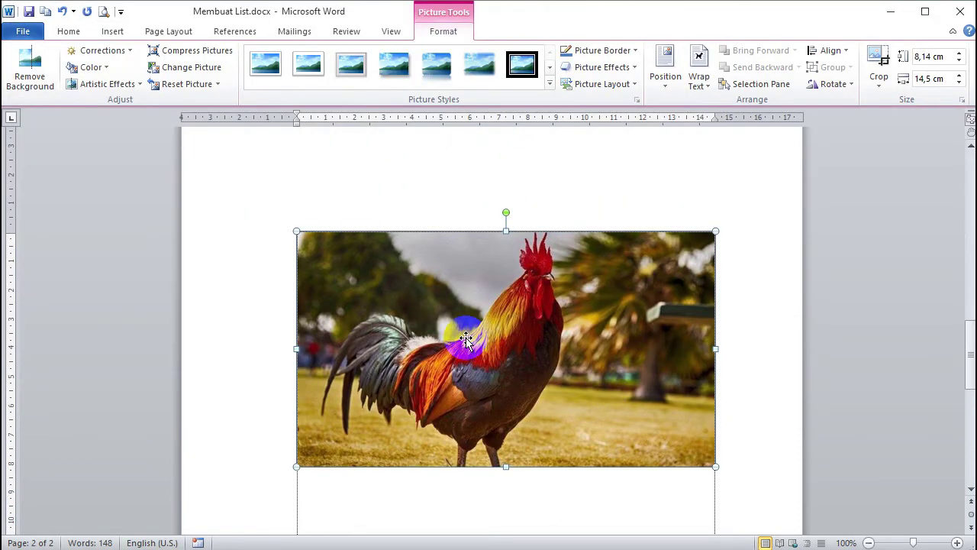
click(531, 353)
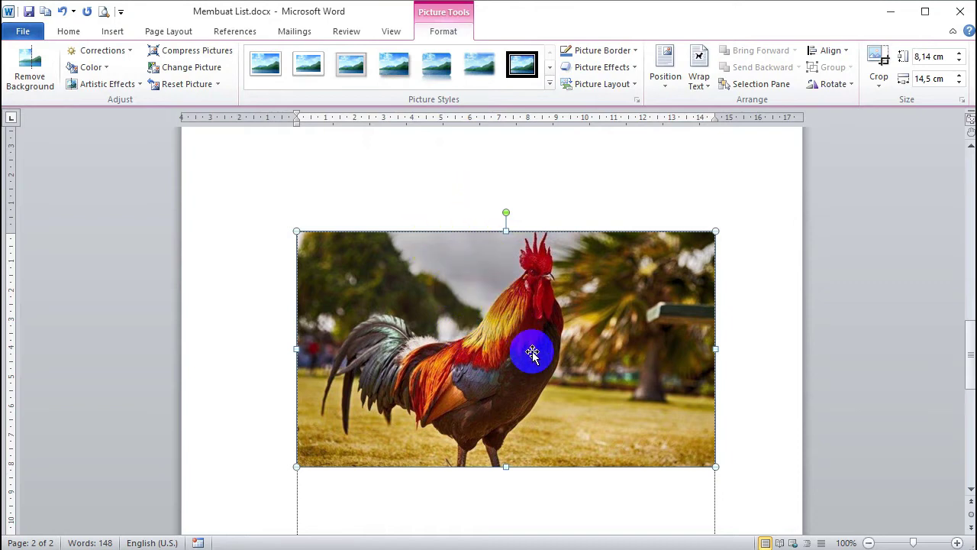
scroll(532, 351, up, 1)
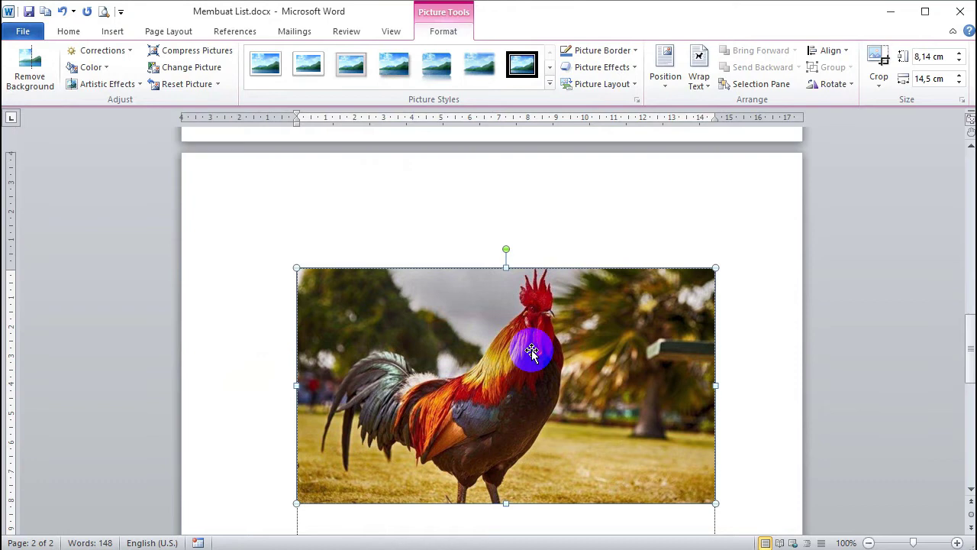
scroll(532, 351, down, 2)
scroll(532, 351, down, 4)
scroll(531, 349, down, 3)
scroll(531, 349, up, 2)
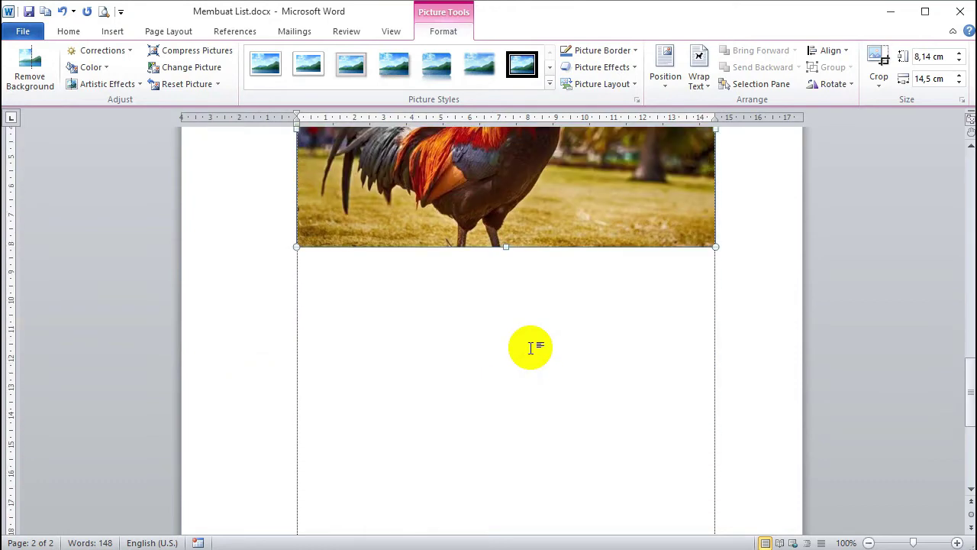
scroll(531, 349, up, 3)
click(531, 349)
scroll(531, 348, up, 1)
scroll(529, 348, up, 1)
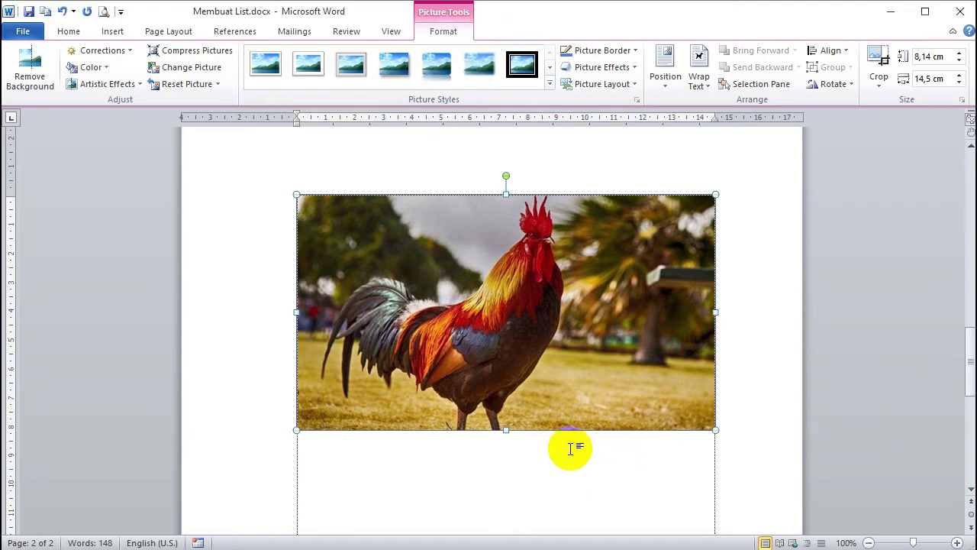
click(524, 309)
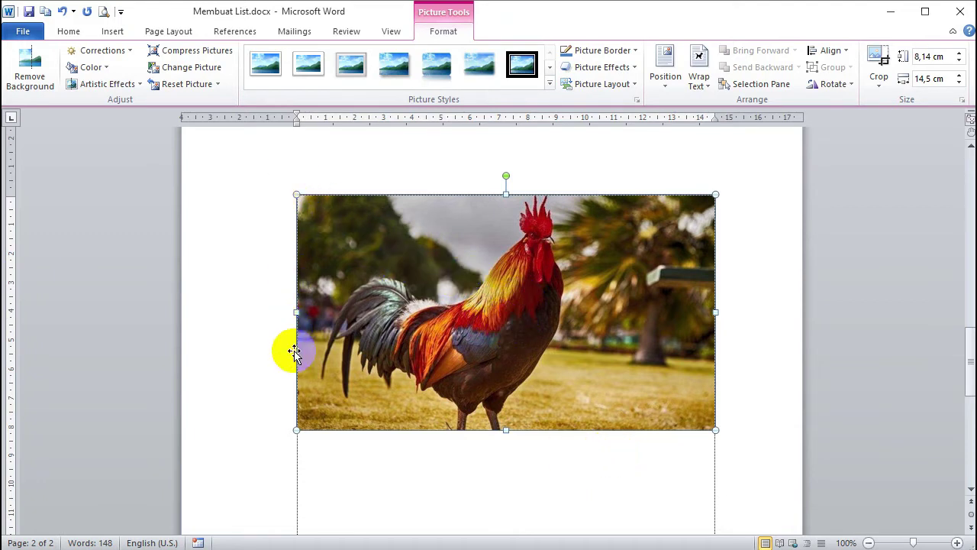
click(378, 429)
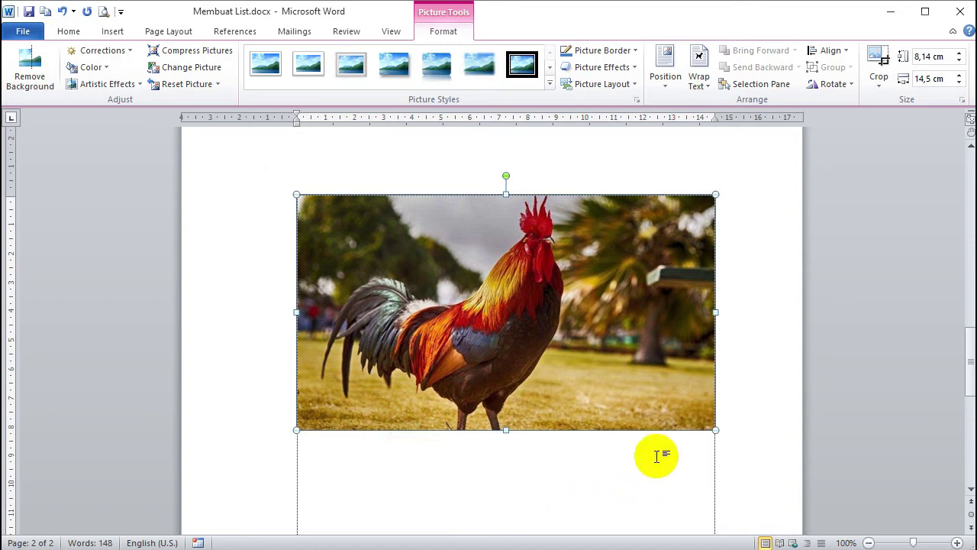
click(663, 361)
click(718, 198)
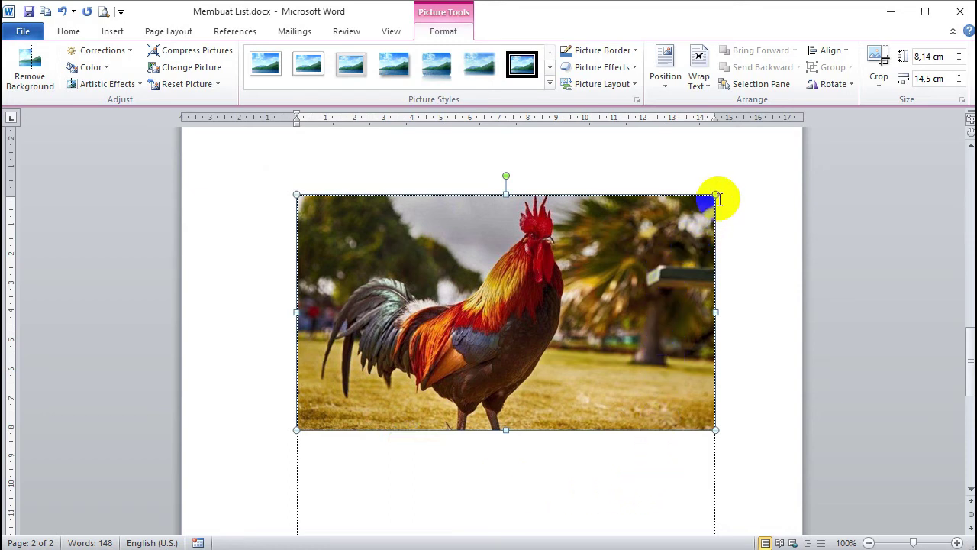
click(296, 195)
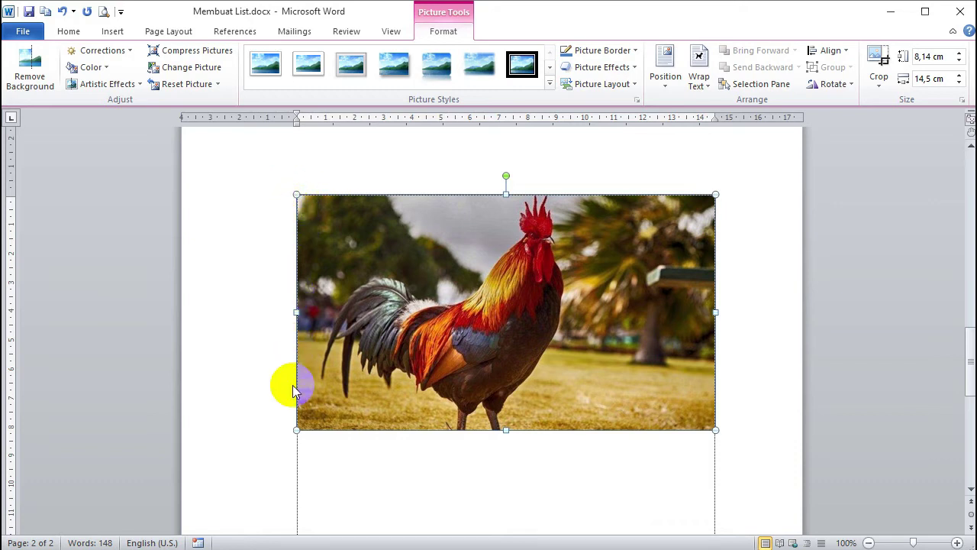
click(445, 436)
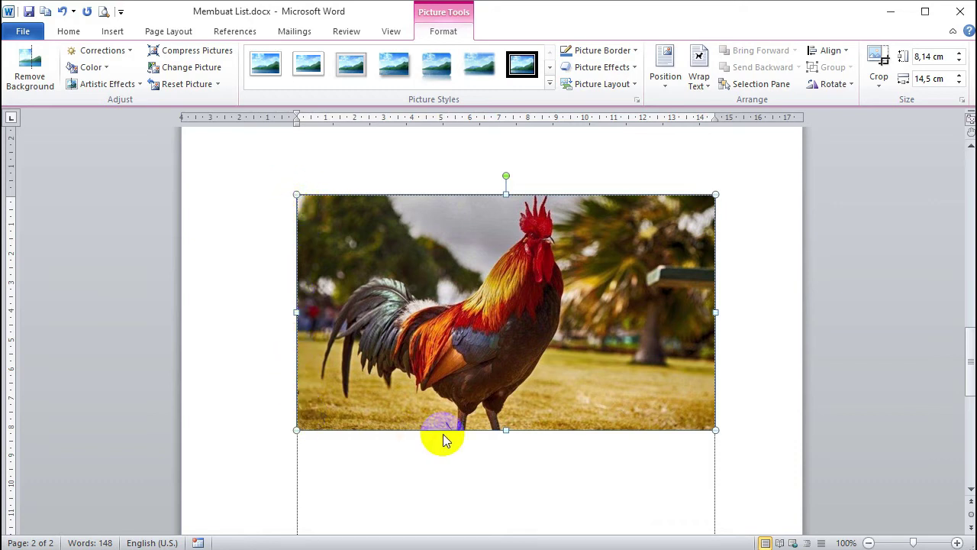
click(716, 196)
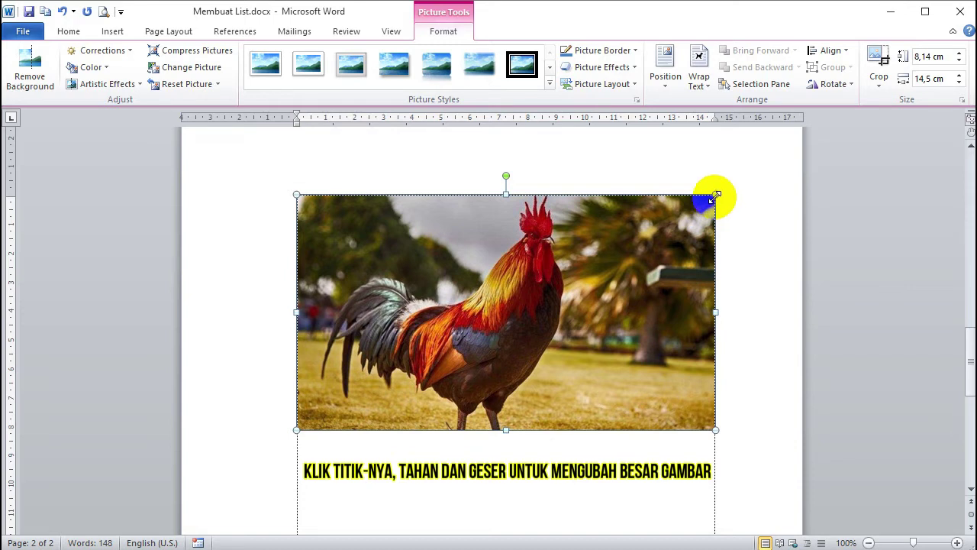
mouse_move(717, 196)
mouse_down()
mouse_move(646, 223)
mouse_move(611, 250)
mouse_up()
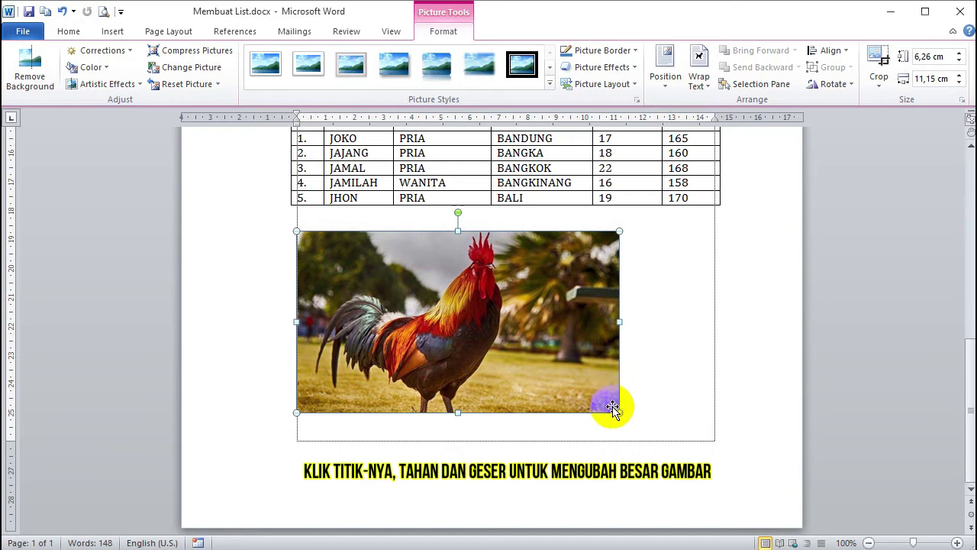
drag(619, 412, 691, 472)
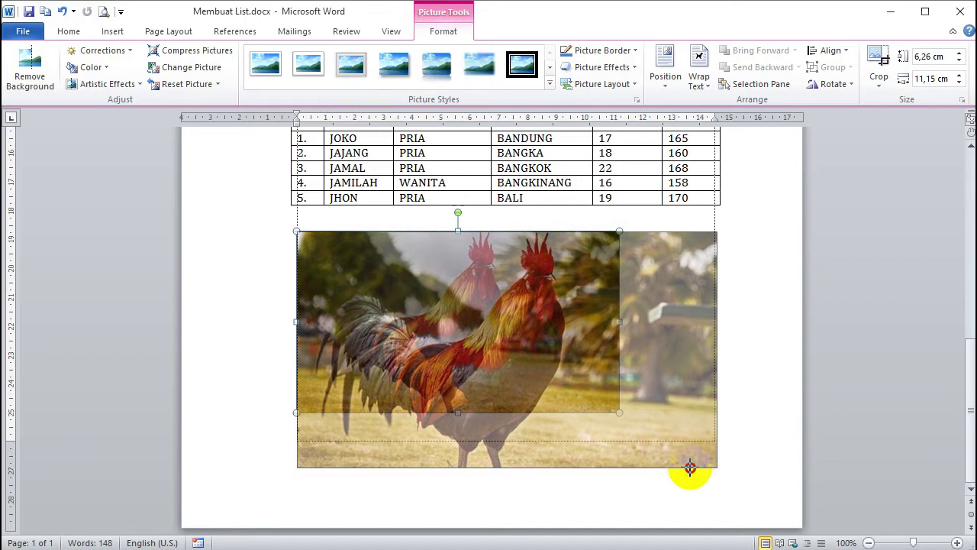
drag(690, 467, 700, 475)
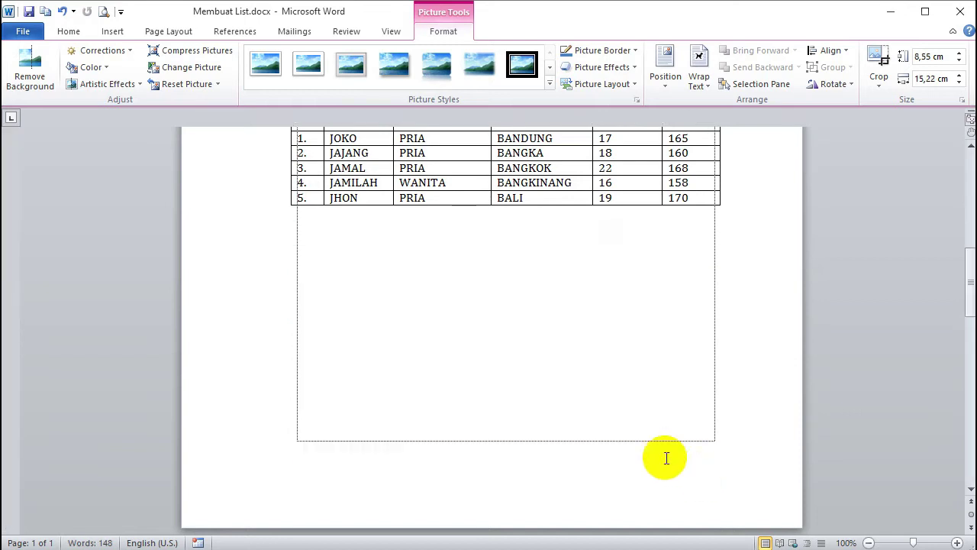
scroll(656, 456, down, 4)
scroll(657, 457, down, 5)
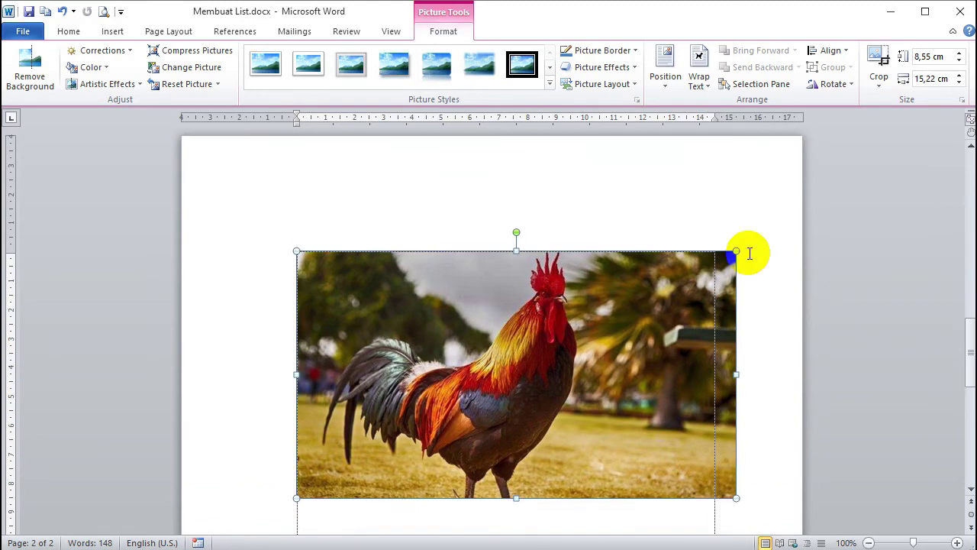
click(676, 281)
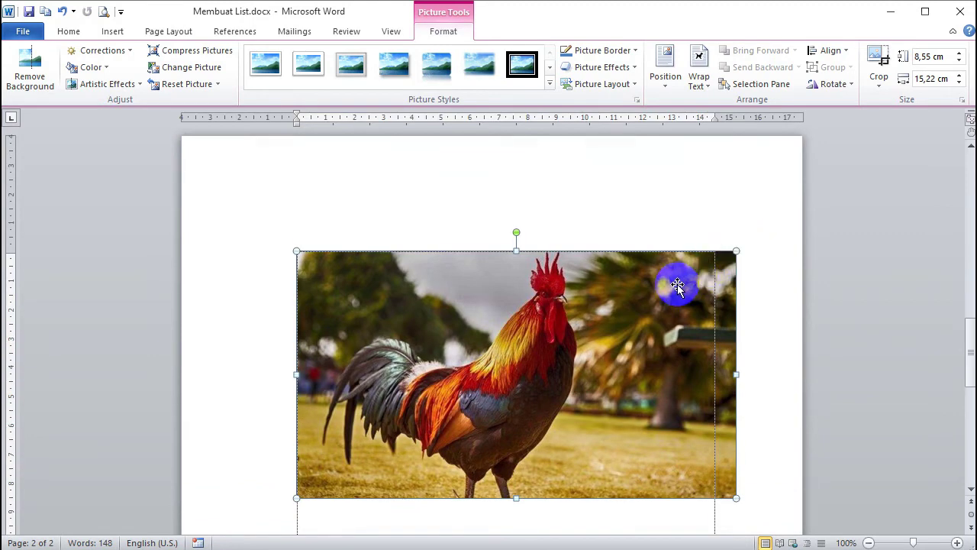
scroll(476, 323, down, 3)
scroll(478, 325, up, 1)
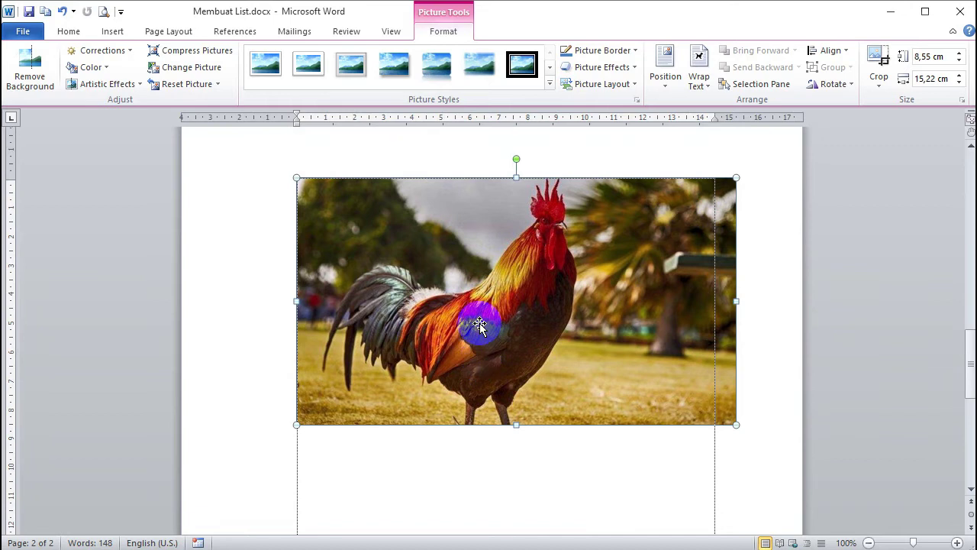
scroll(479, 325, up, 1)
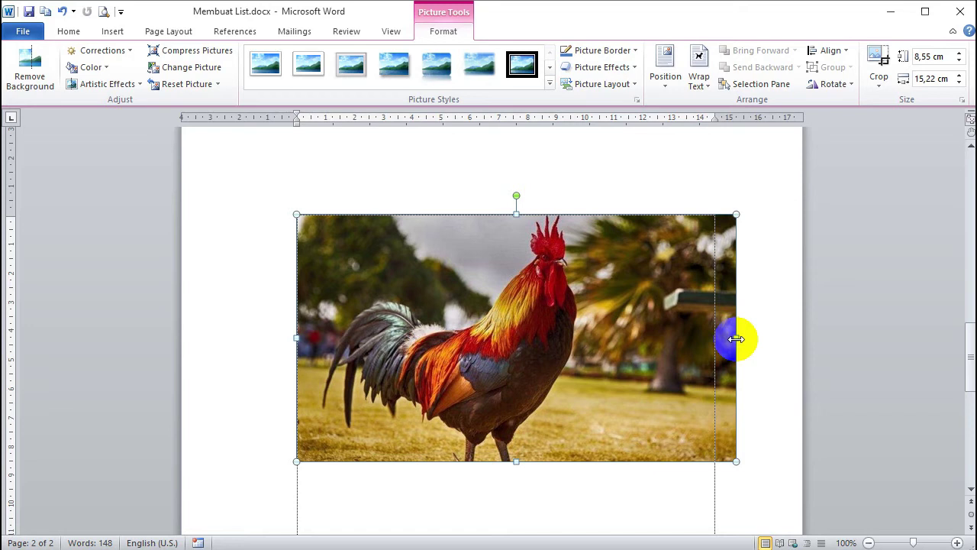
Resize the rooster photo to 11,11 cm wide and 6,51 cm tall.
drag(736, 339, 674, 355)
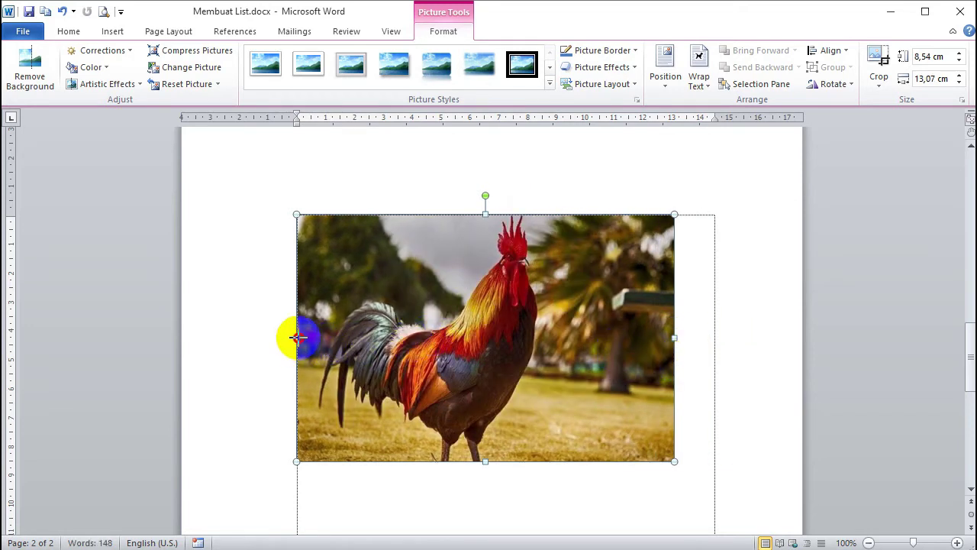
drag(304, 345, 355, 348)
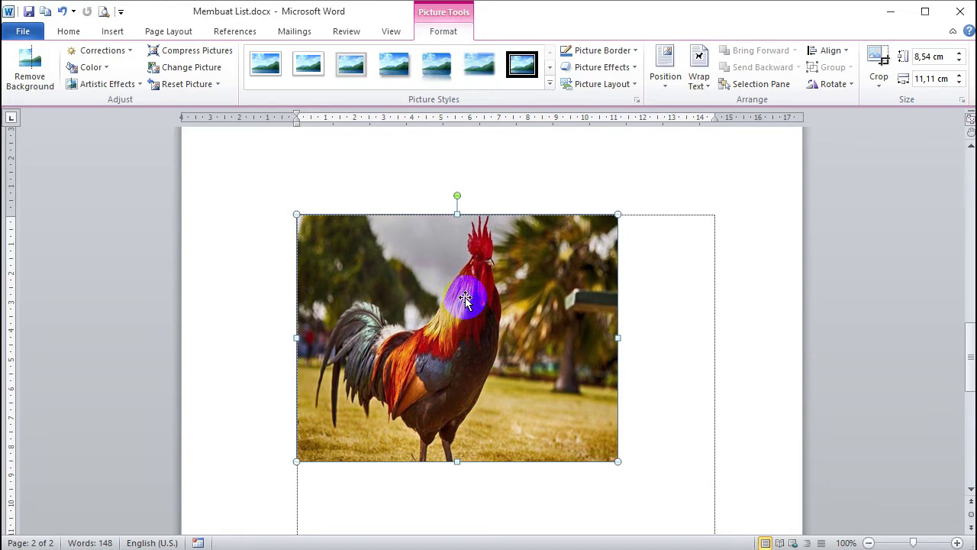
click(456, 462)
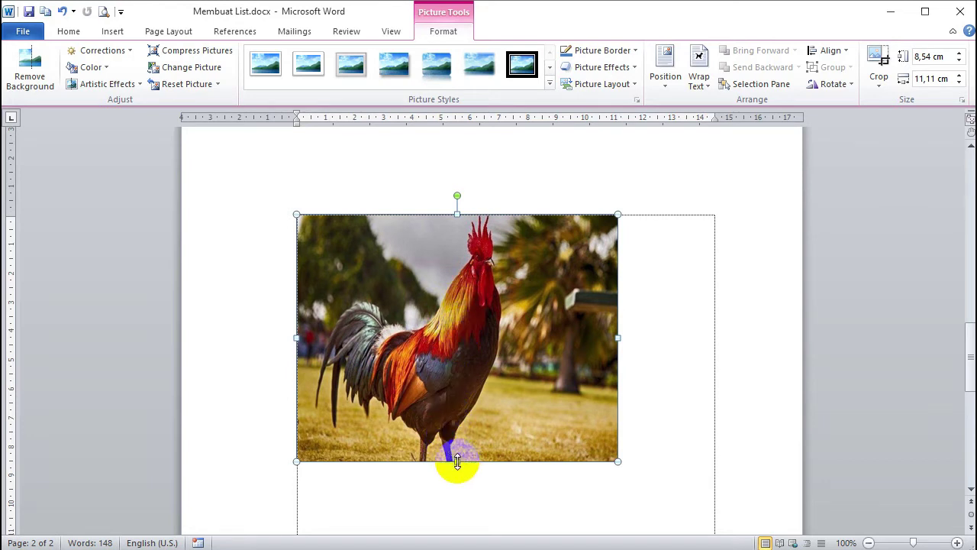
drag(456, 461, 452, 403)
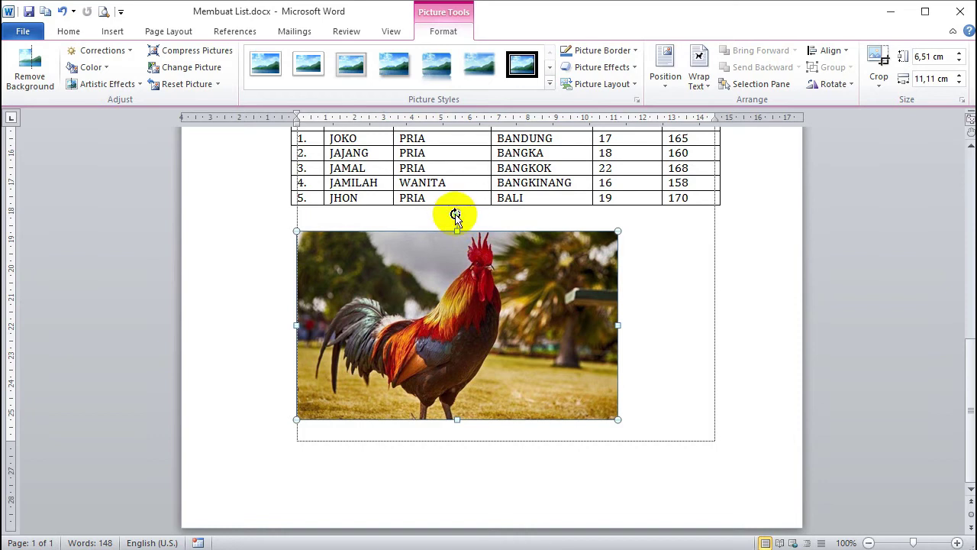
drag(455, 214, 478, 211)
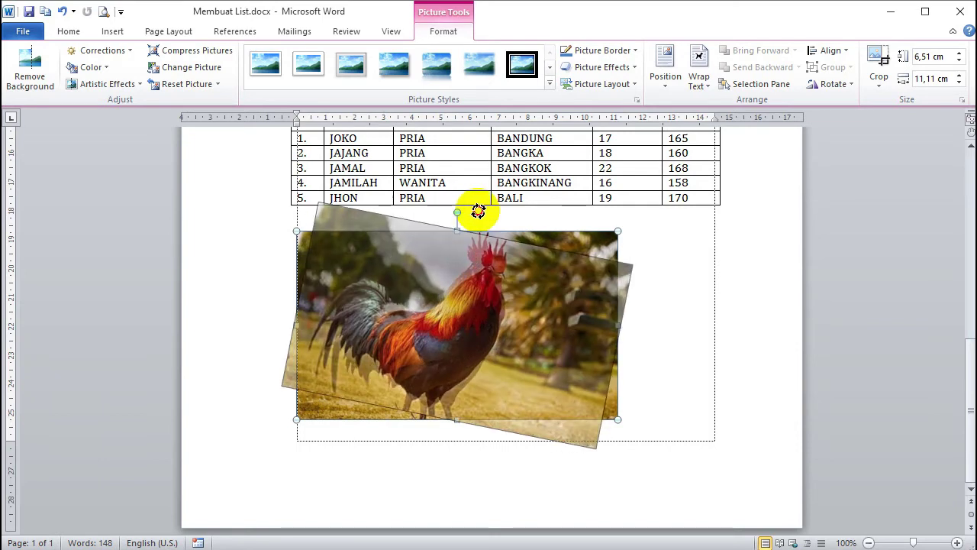
drag(478, 211, 479, 212)
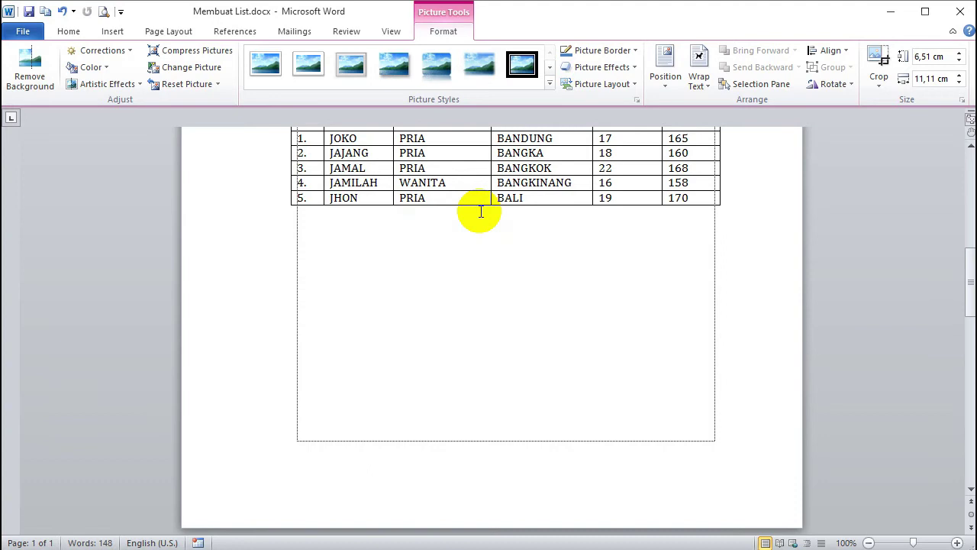
scroll(489, 290, down, 1)
scroll(493, 307, down, 4)
scroll(493, 307, down, 5)
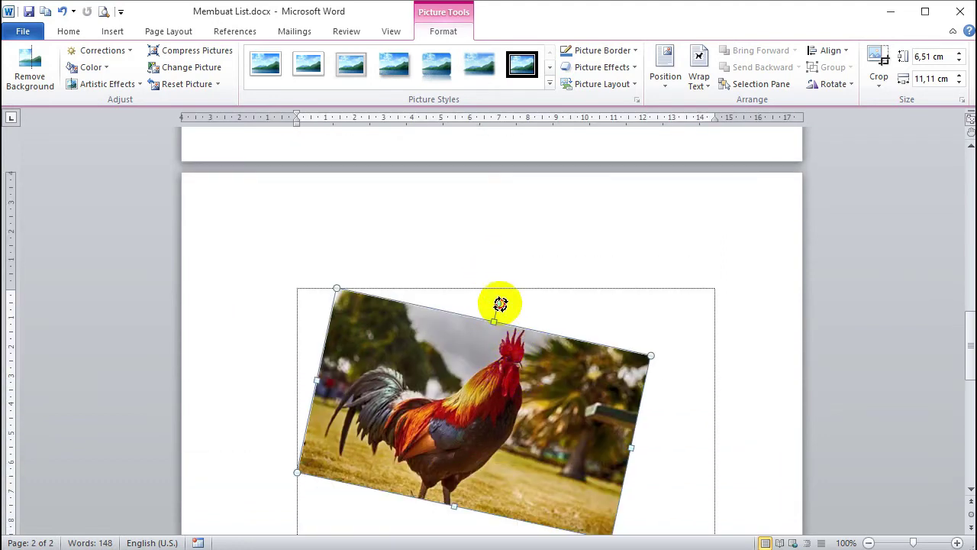
drag(501, 304, 447, 306)
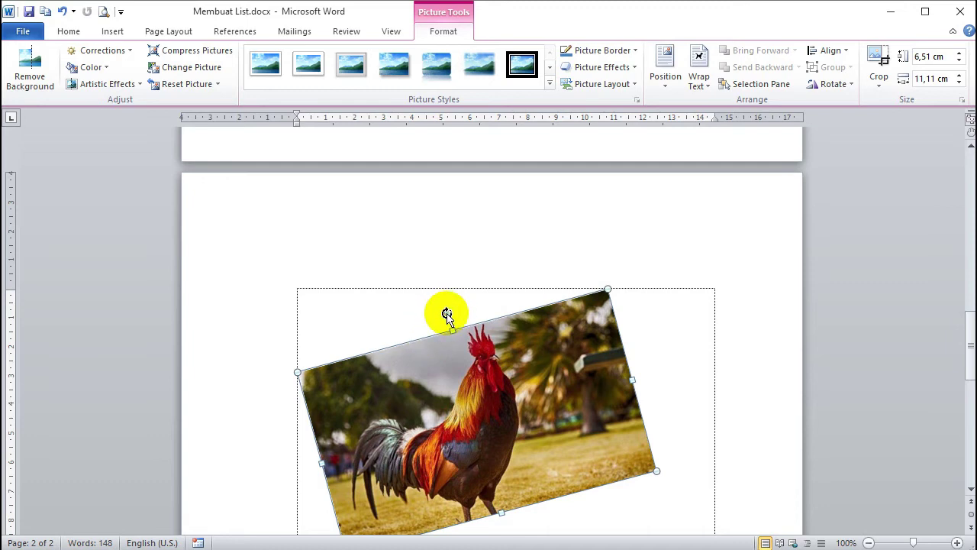
drag(447, 314, 474, 294)
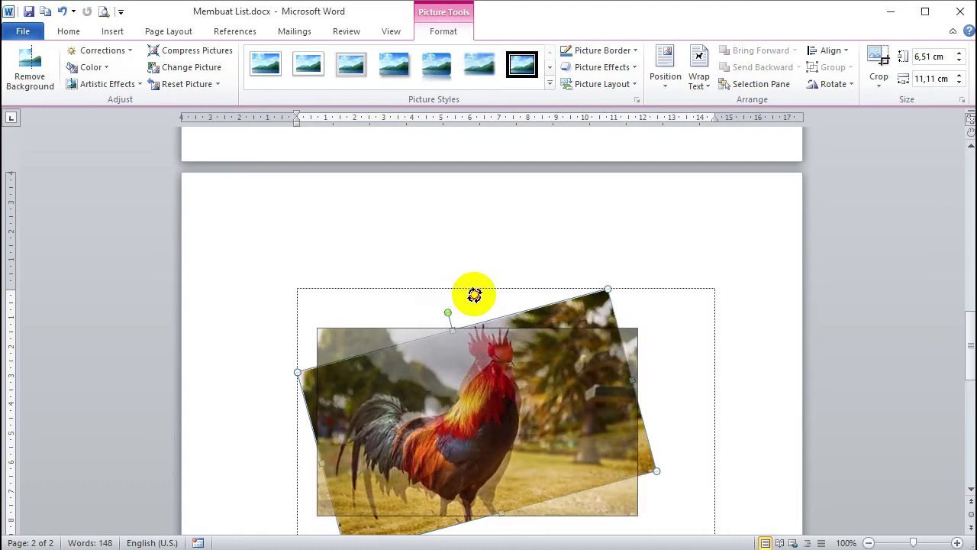
scroll(475, 294, down, 5)
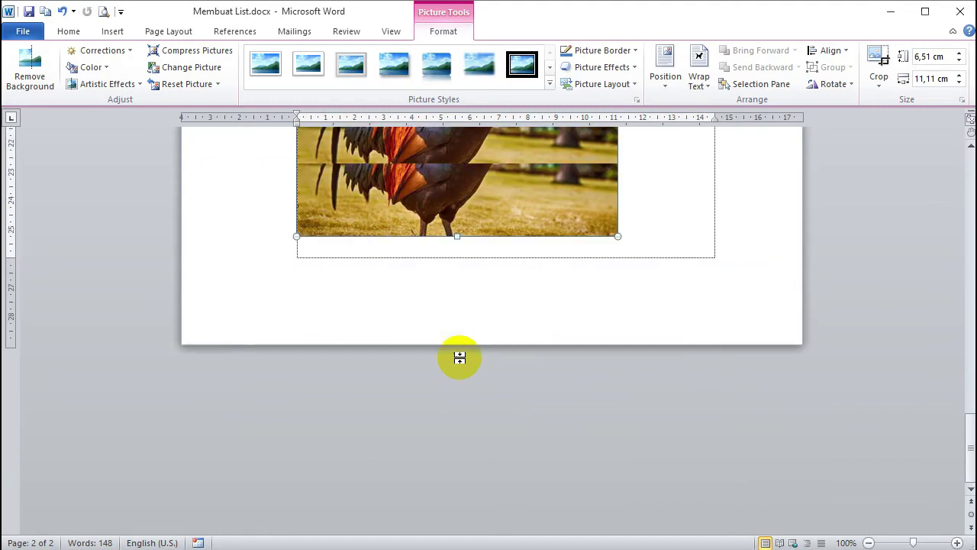
double_click(460, 357)
scroll(459, 357, up, 1)
scroll(458, 351, up, 1)
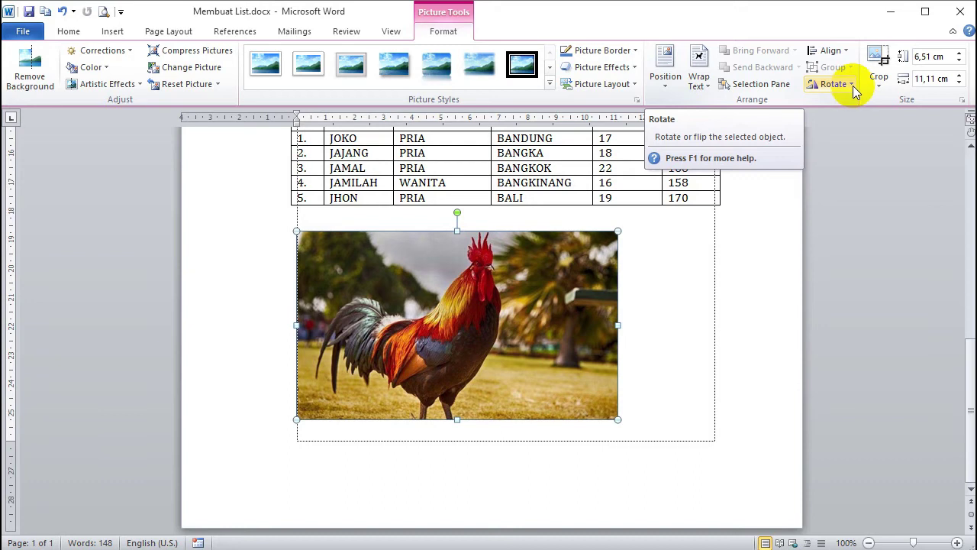
click(854, 86)
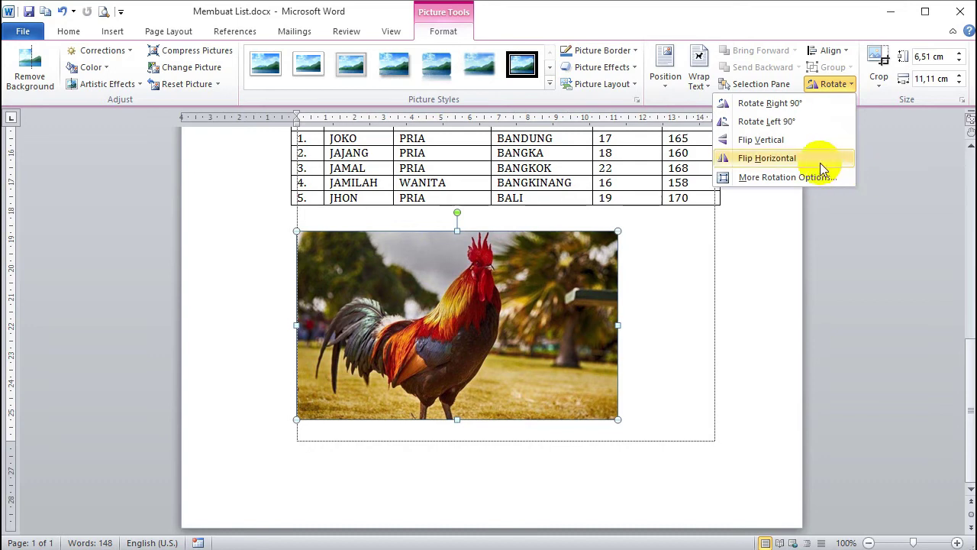
click(773, 158)
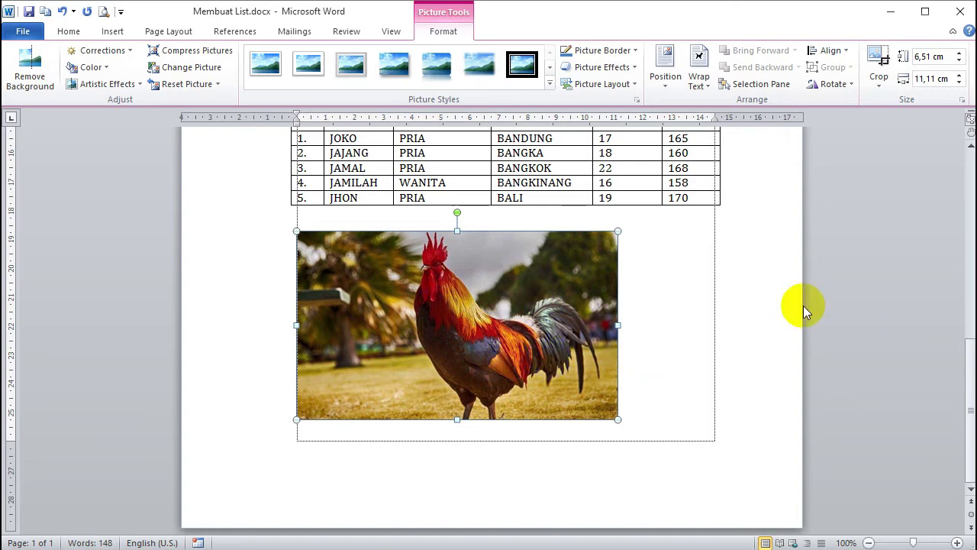
click(851, 85)
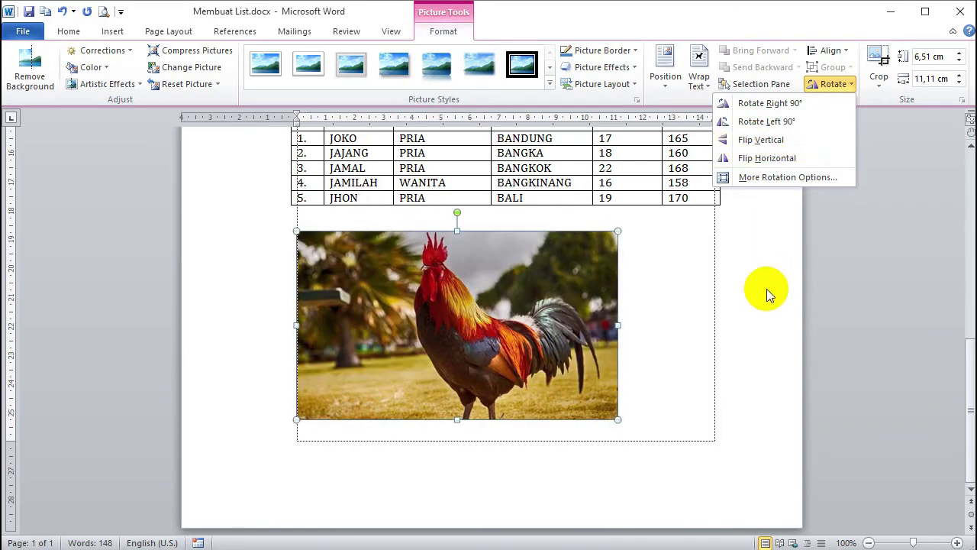
click(771, 159)
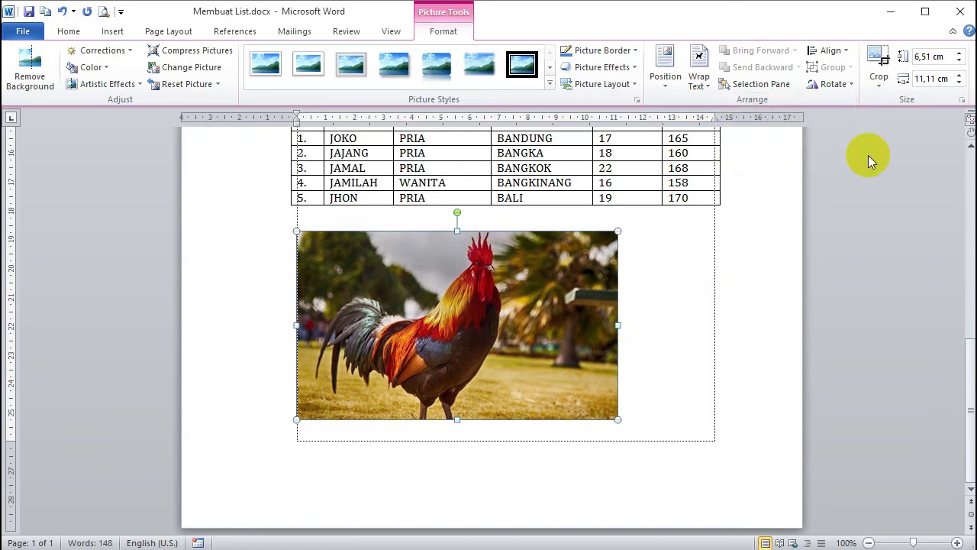
click(853, 87)
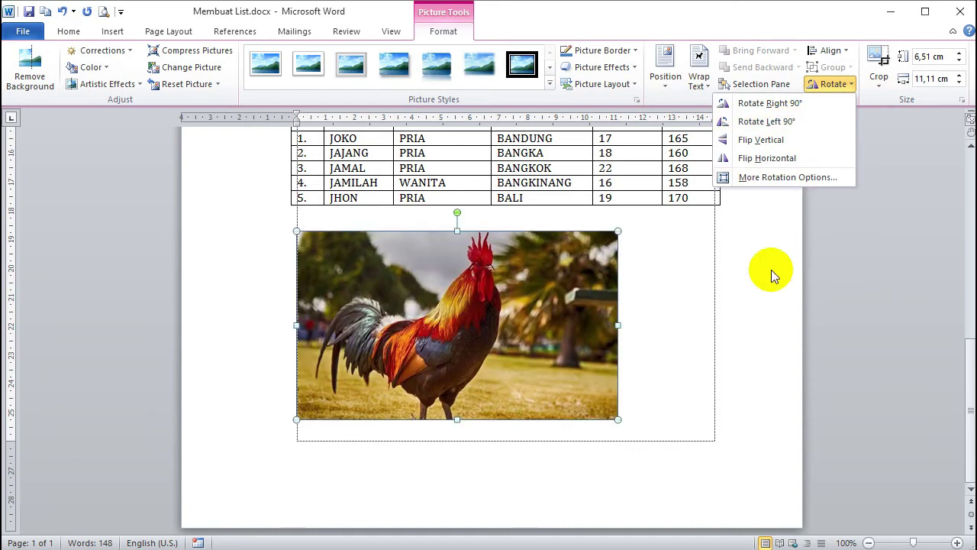
click(768, 120)
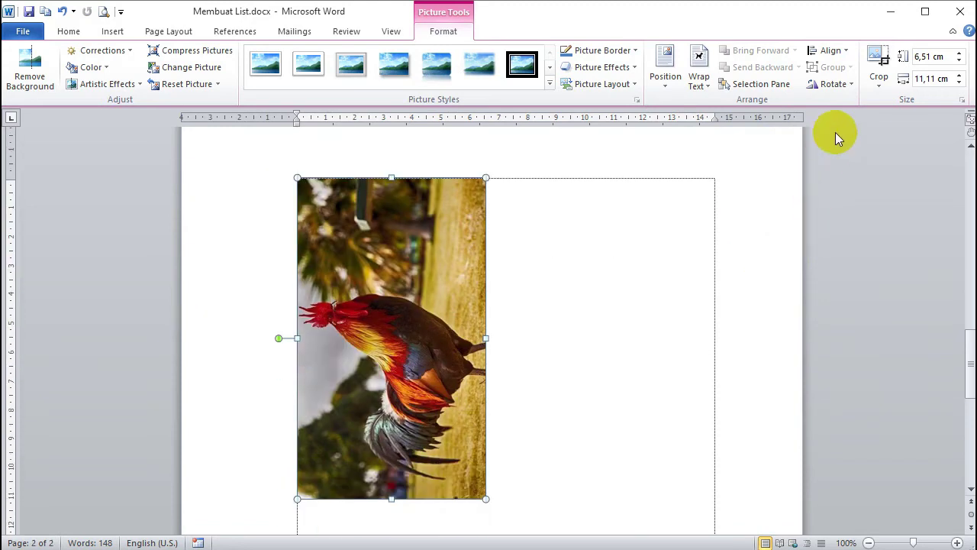
click(845, 86)
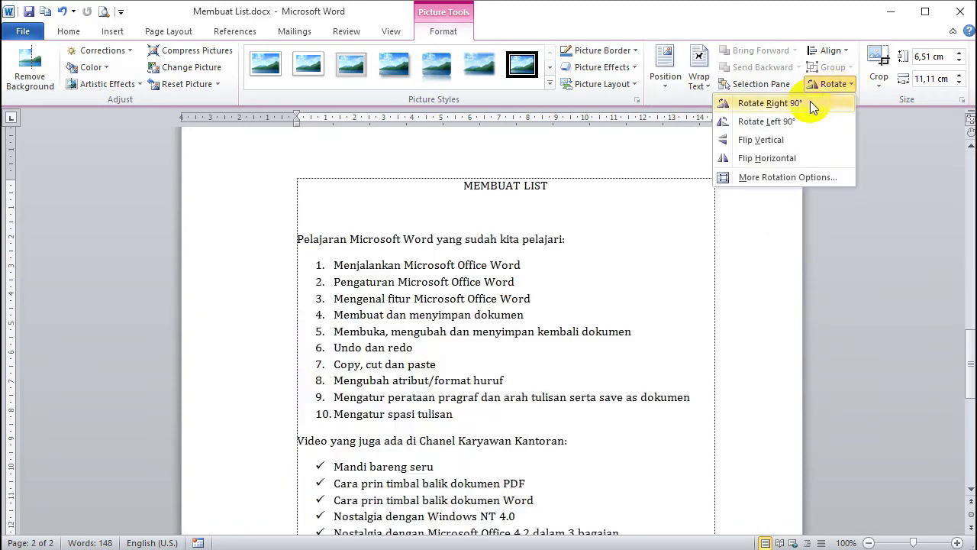
click(810, 102)
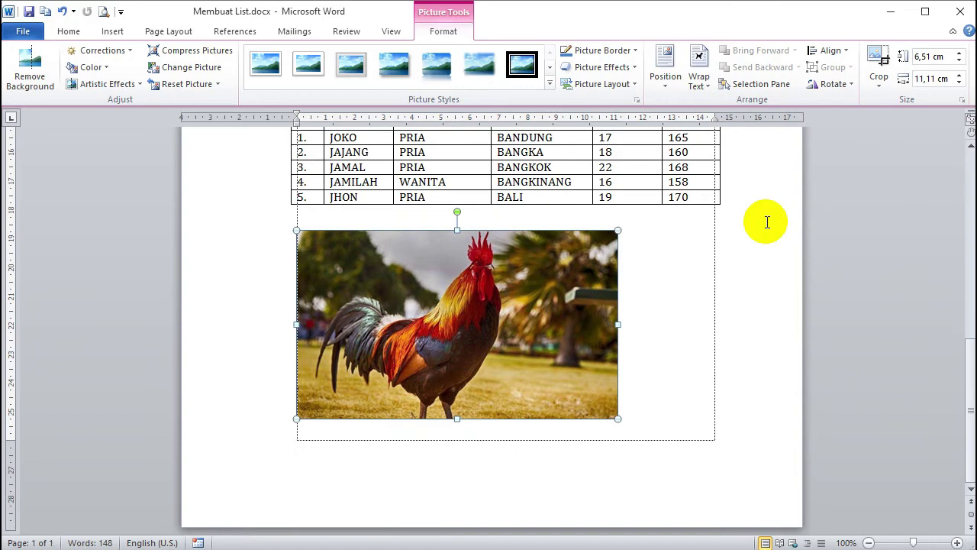
click(850, 84)
click(812, 101)
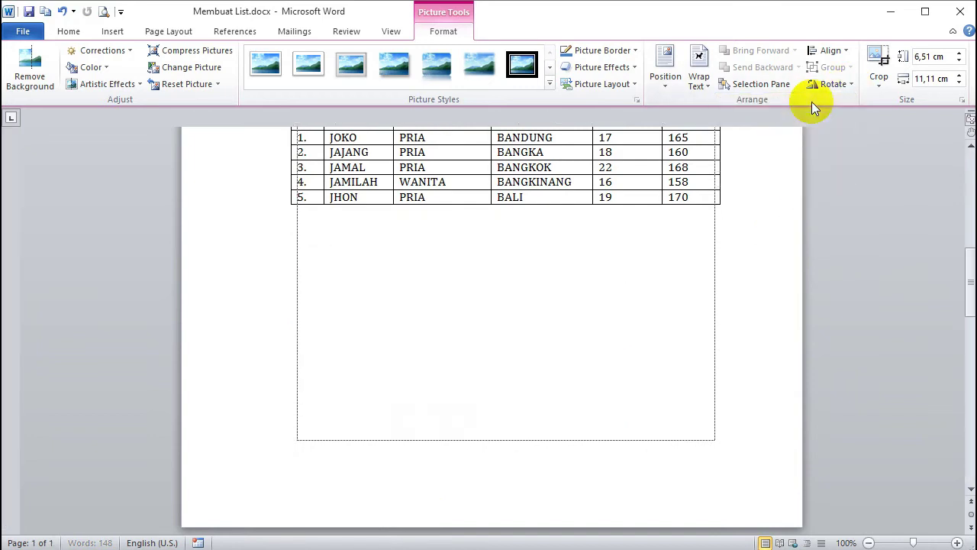
scroll(733, 271, down, 5)
scroll(731, 272, down, 2)
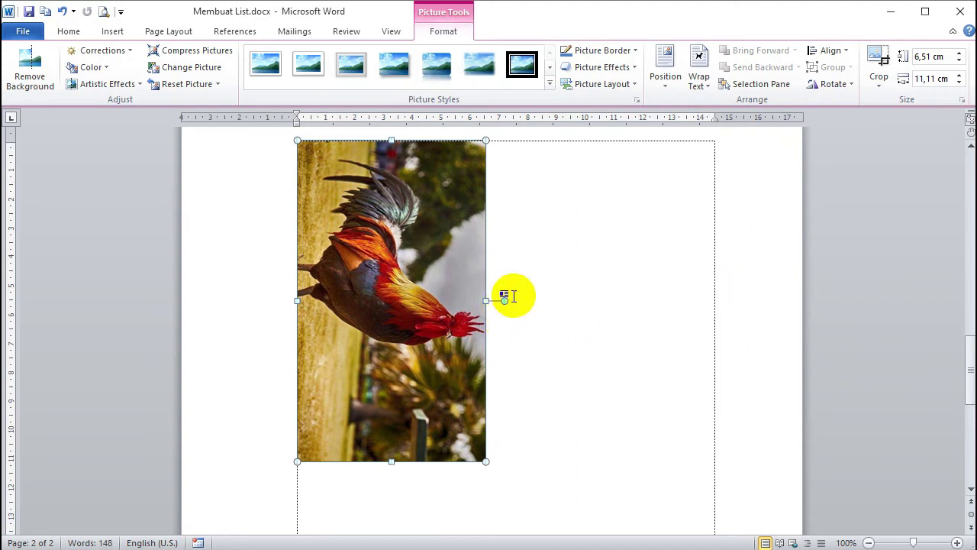
click(851, 86)
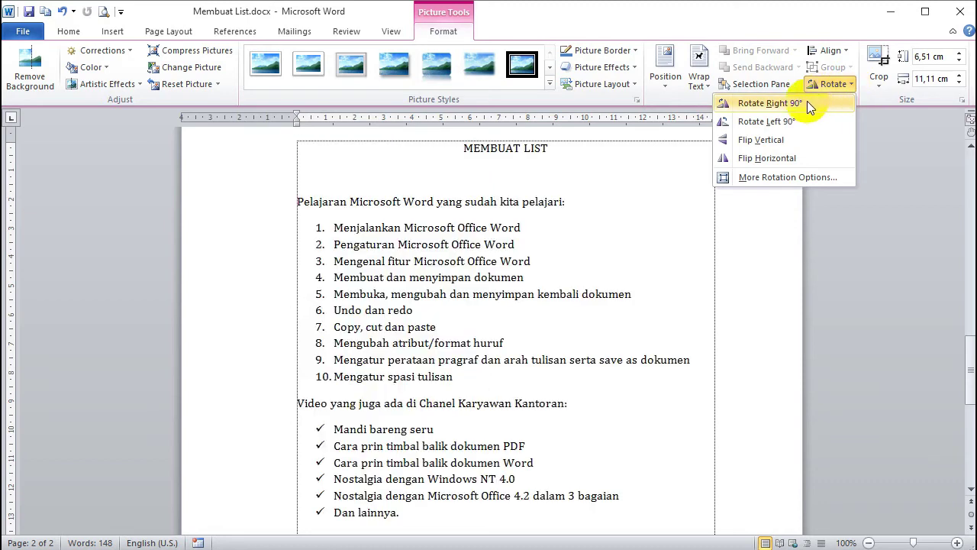
click(761, 139)
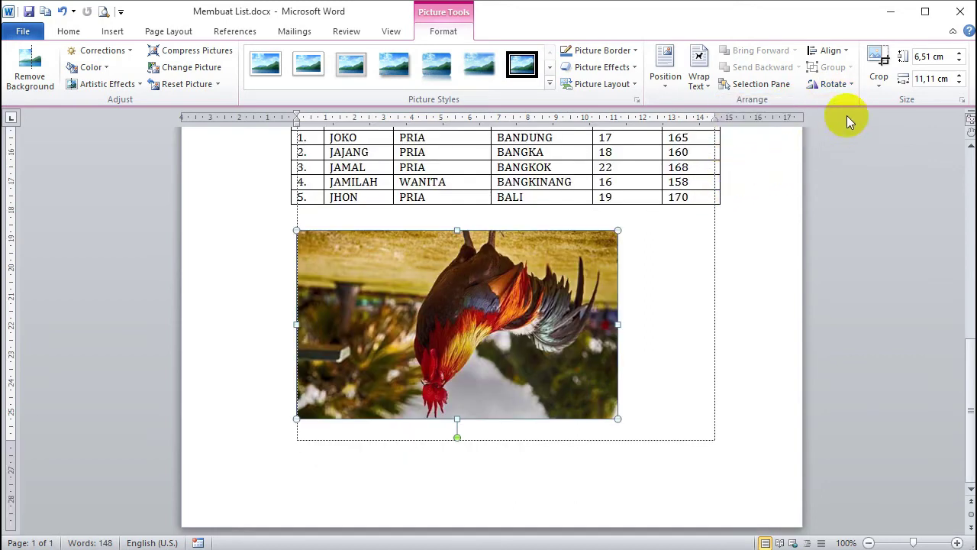
click(852, 85)
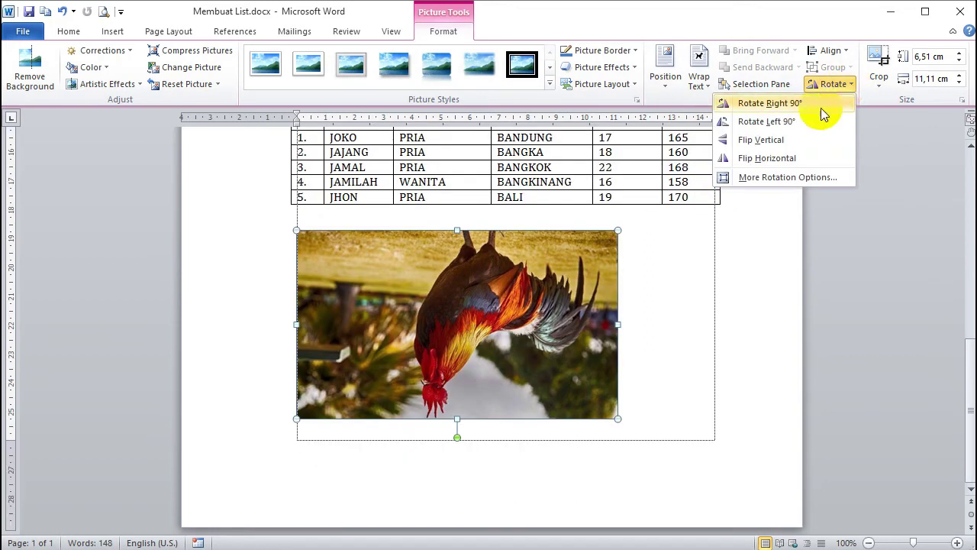
click(784, 139)
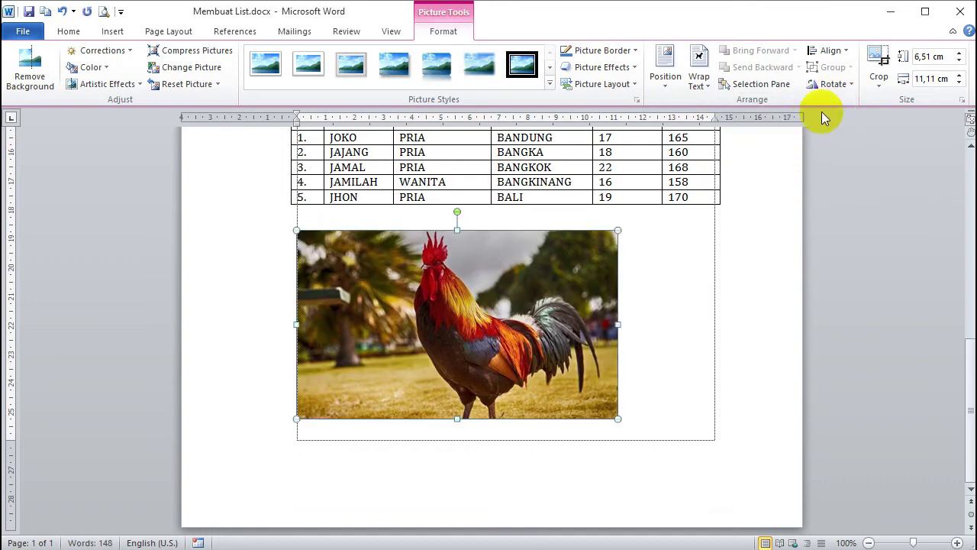
click(851, 84)
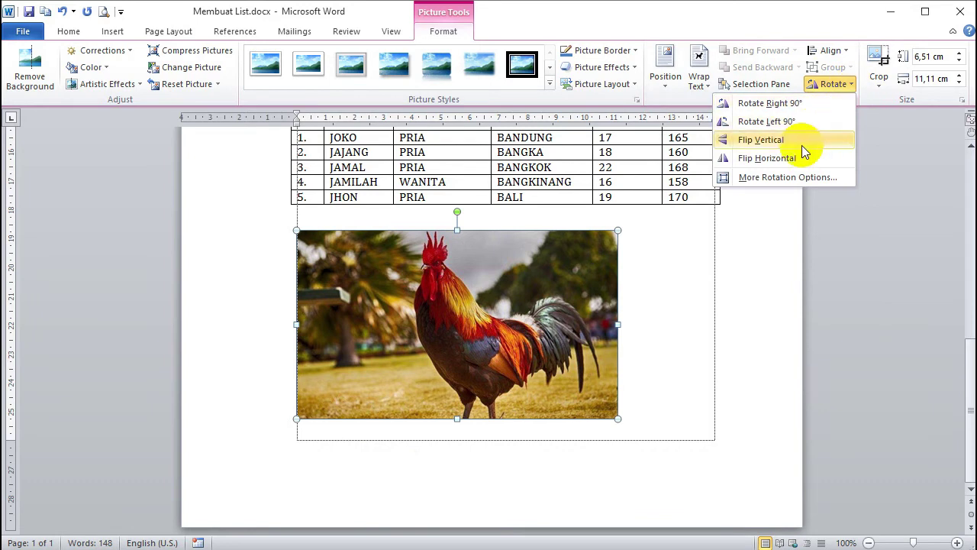
click(791, 158)
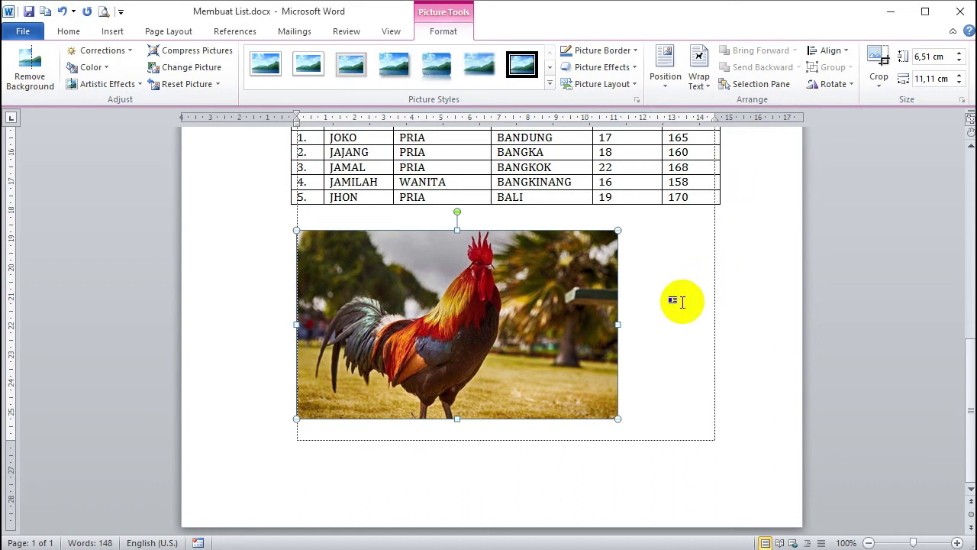
Center-align the rooster photo beneath the table on the Home tab.
click(75, 36)
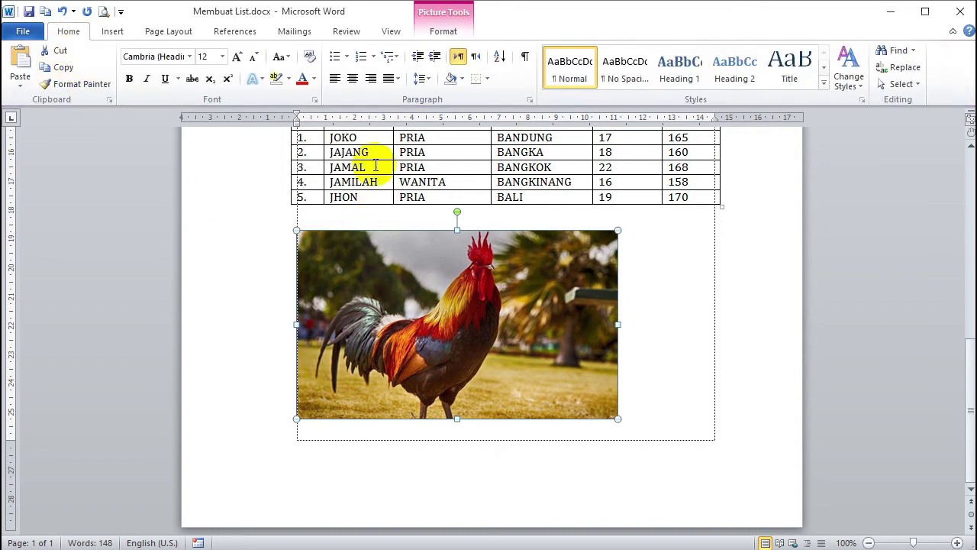
click(337, 82)
click(369, 81)
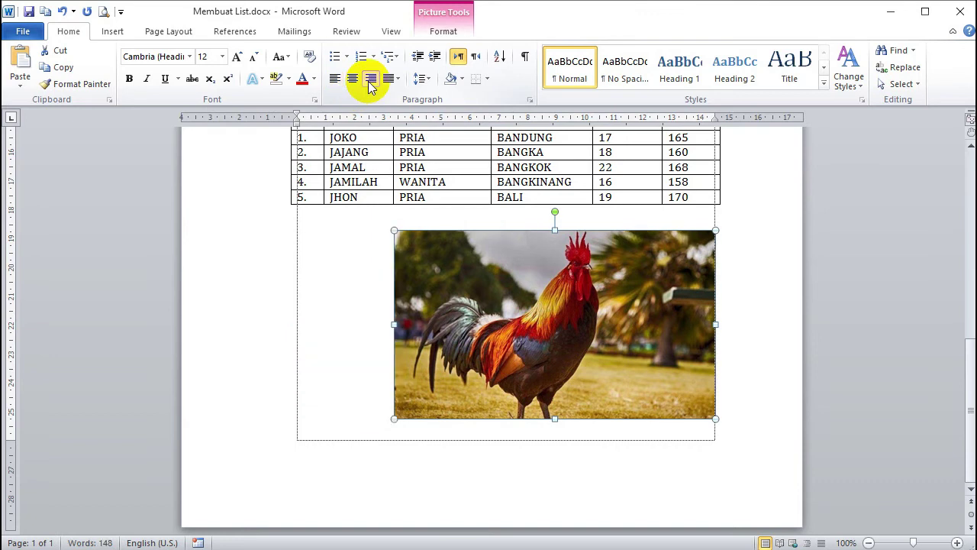
click(353, 81)
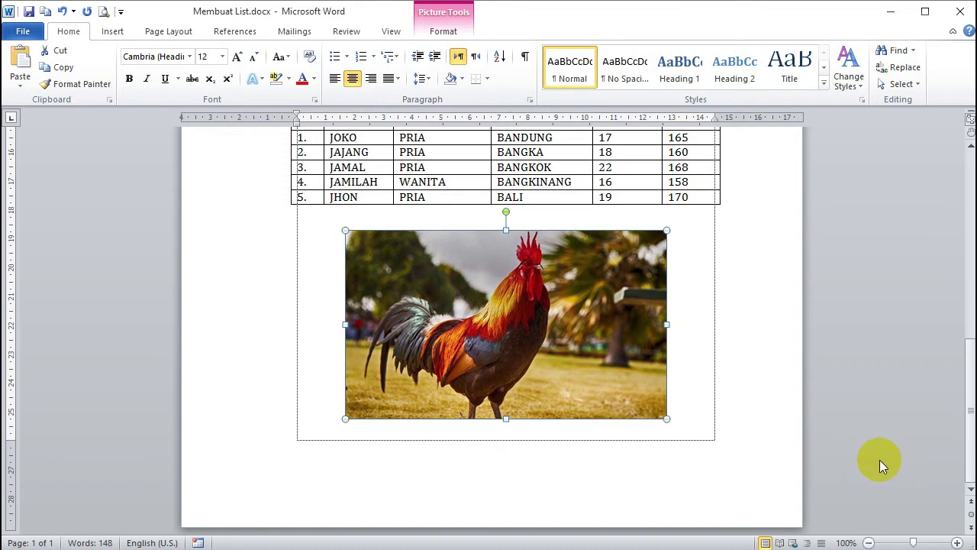
click(688, 415)
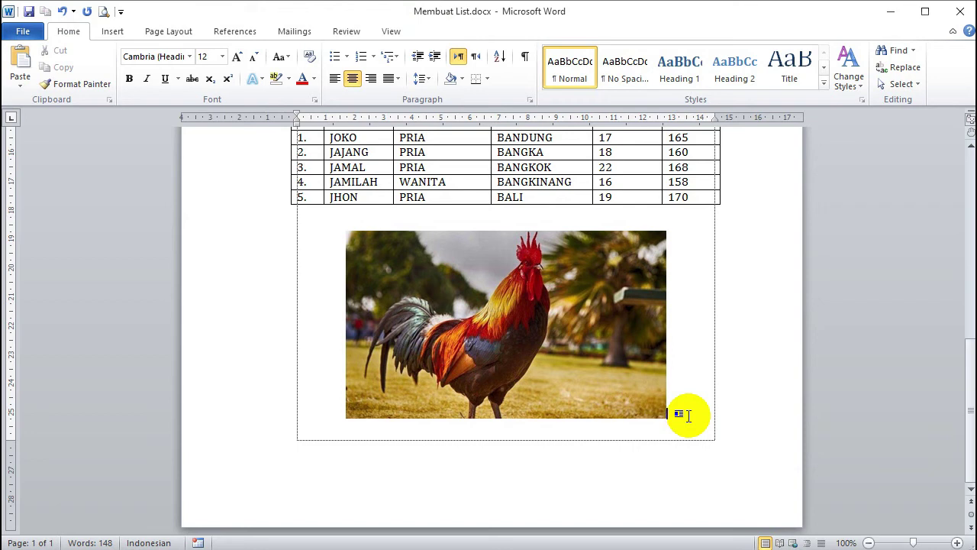
Add a page break and insert the Cewek Cantik.jpg photo on the new page.
key(ctrl+Return)
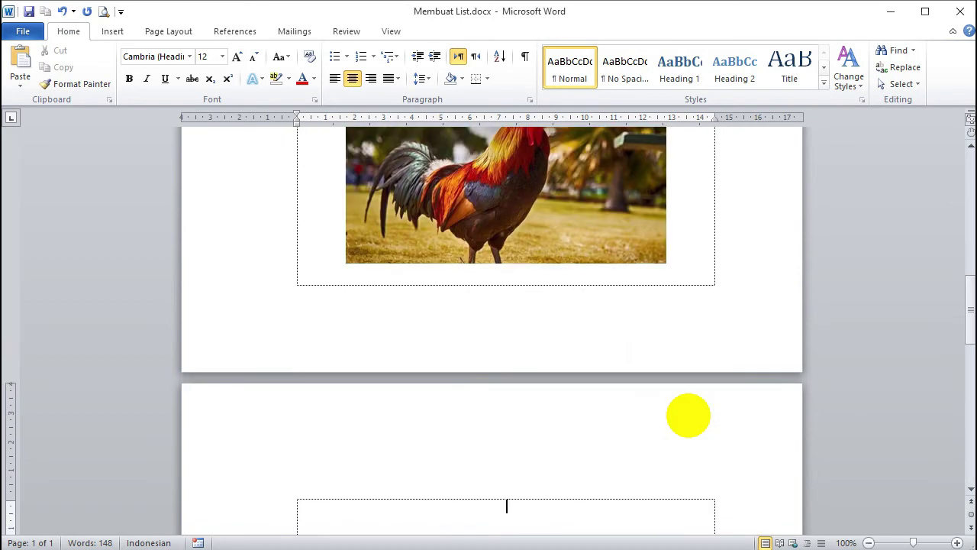
click(115, 33)
click(163, 74)
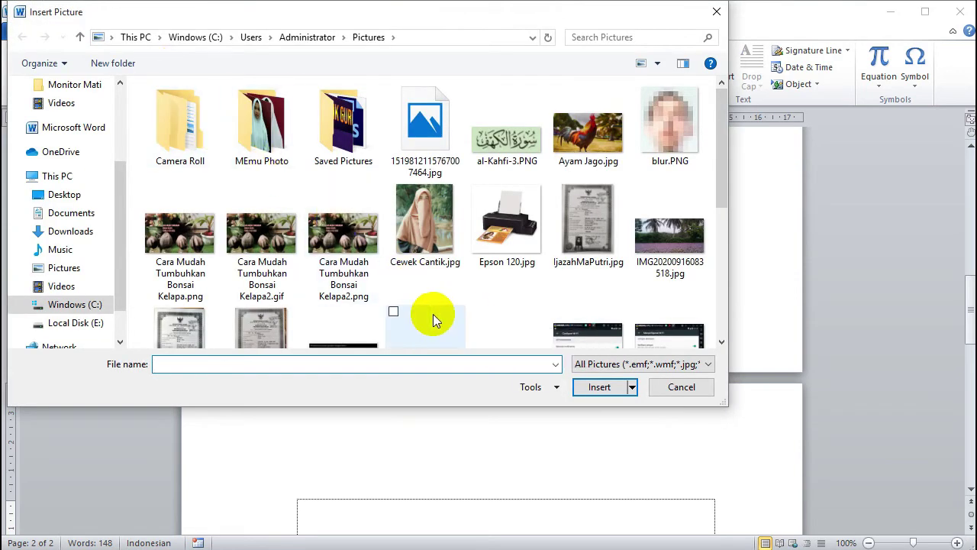
mouse_move(425, 225)
click(427, 244)
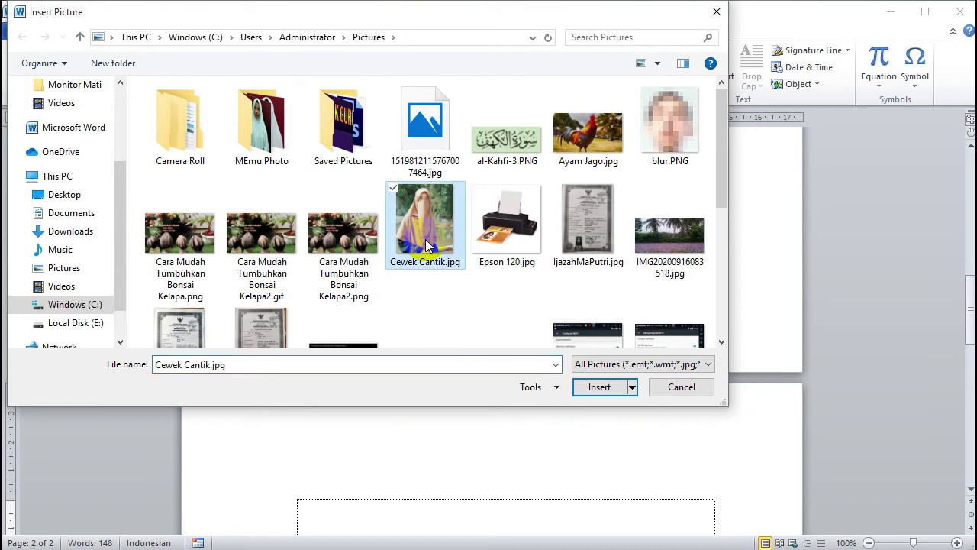
click(600, 388)
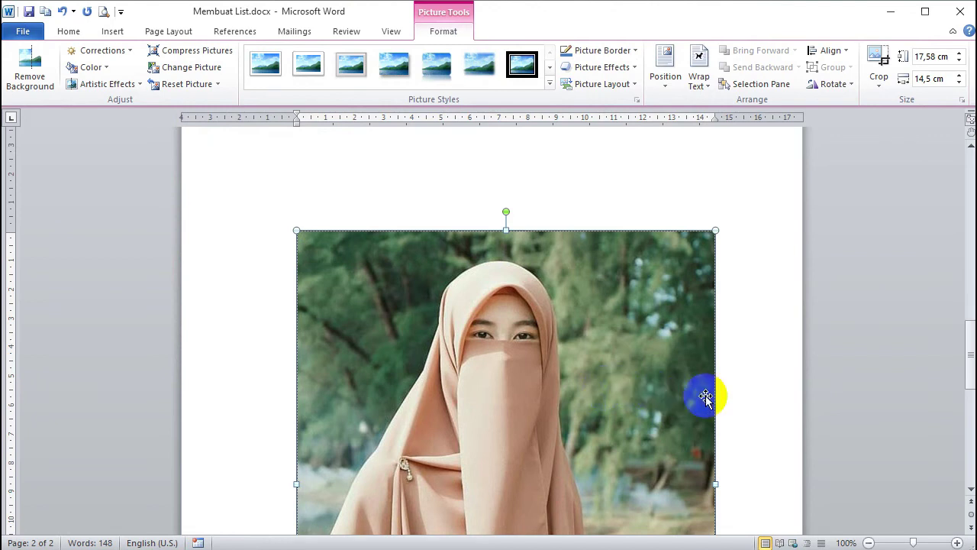
Select the newly inserted portrait photo on page 2.
scroll(768, 393, down, 2)
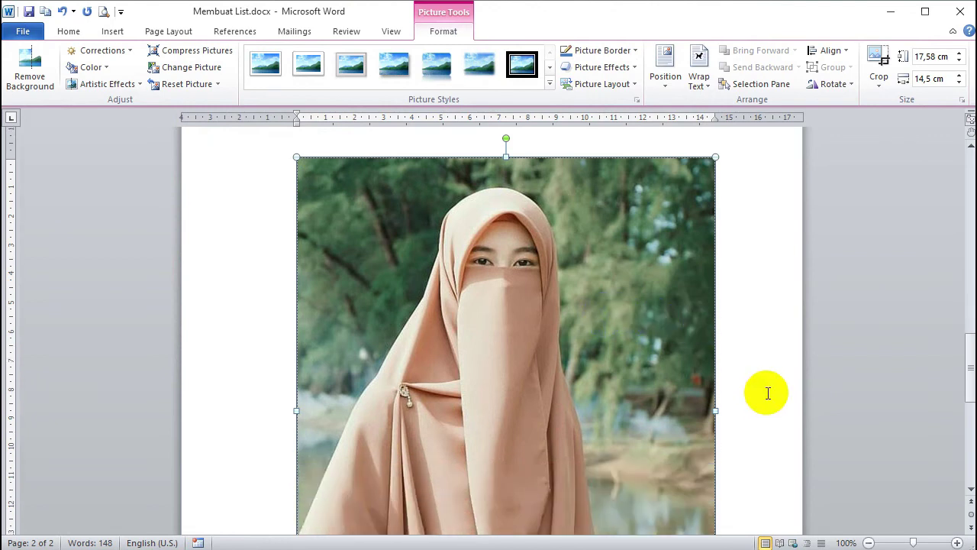
scroll(767, 394, down, 1)
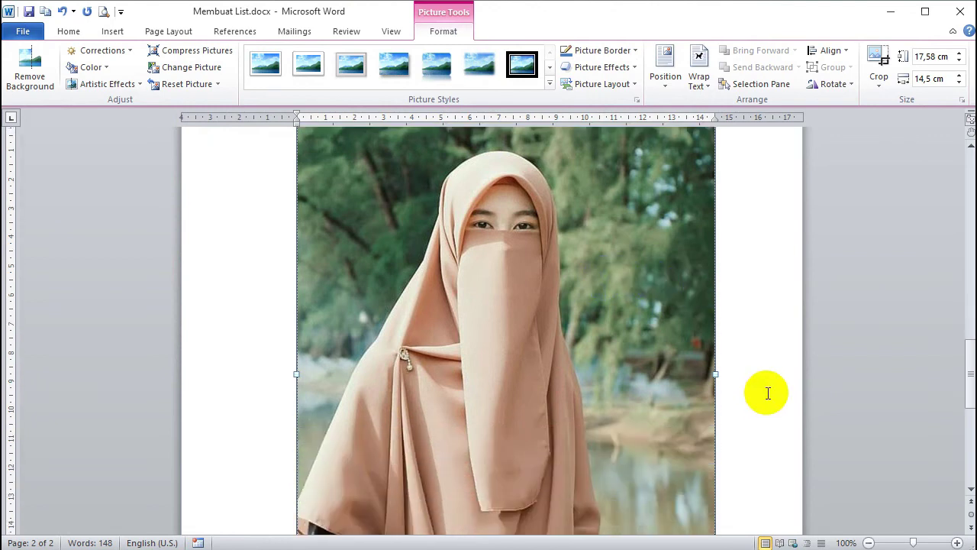
scroll(767, 393, up, 1)
scroll(767, 393, up, 1)
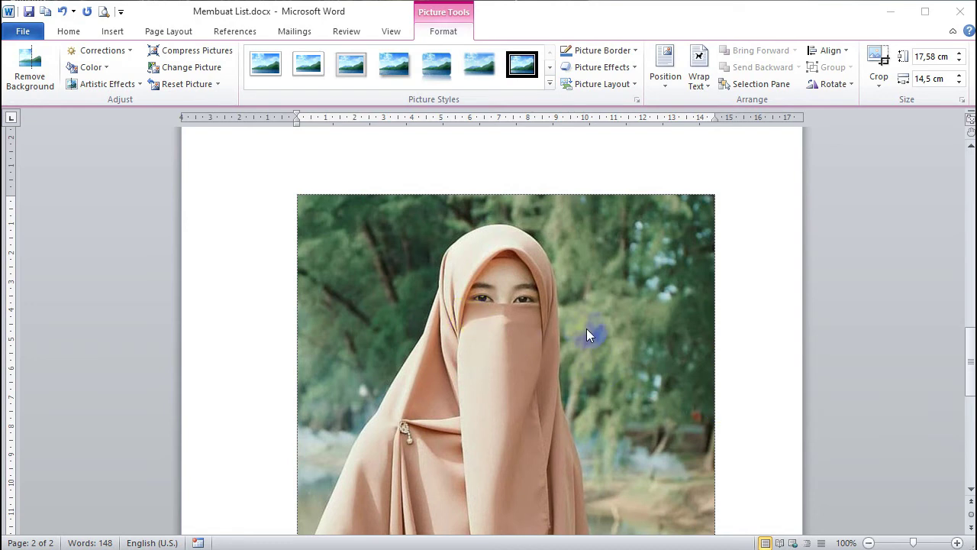
click(490, 210)
Set the document zoom to 60% so both pages appear side by side.
click(391, 31)
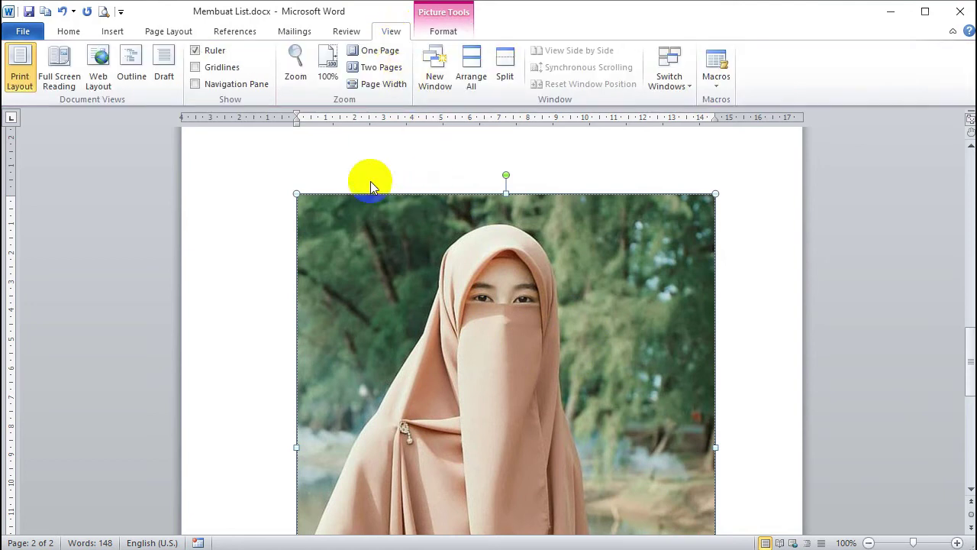
click(296, 77)
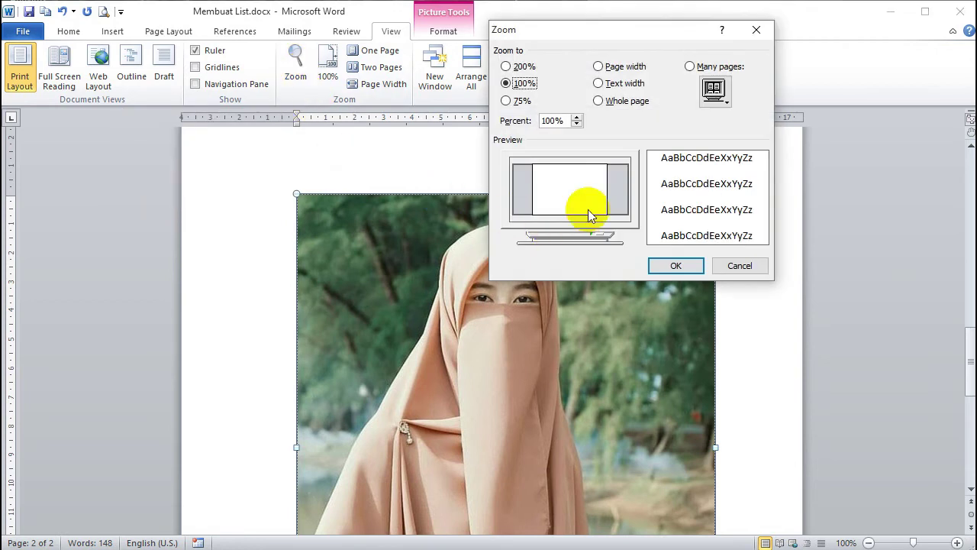
click(511, 107)
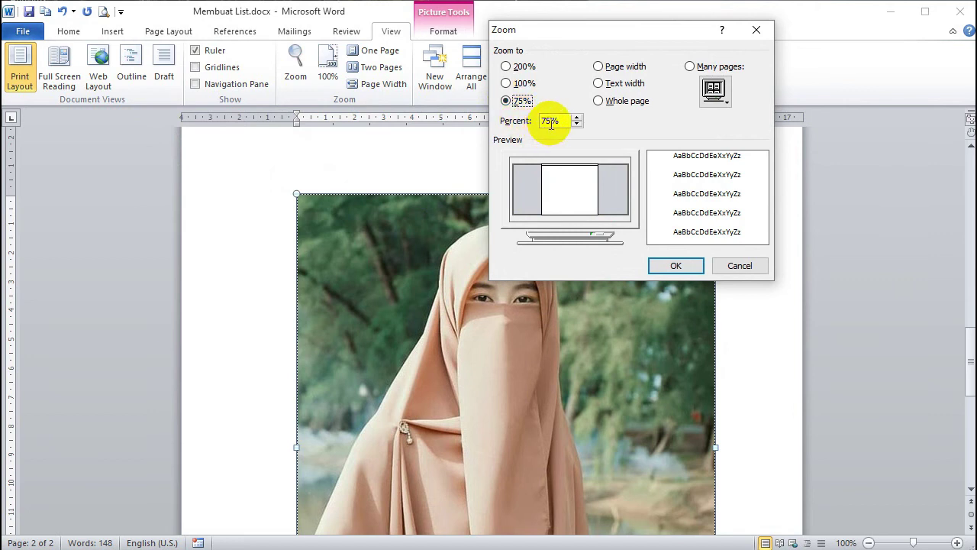
drag(555, 121, 529, 121)
text(60)
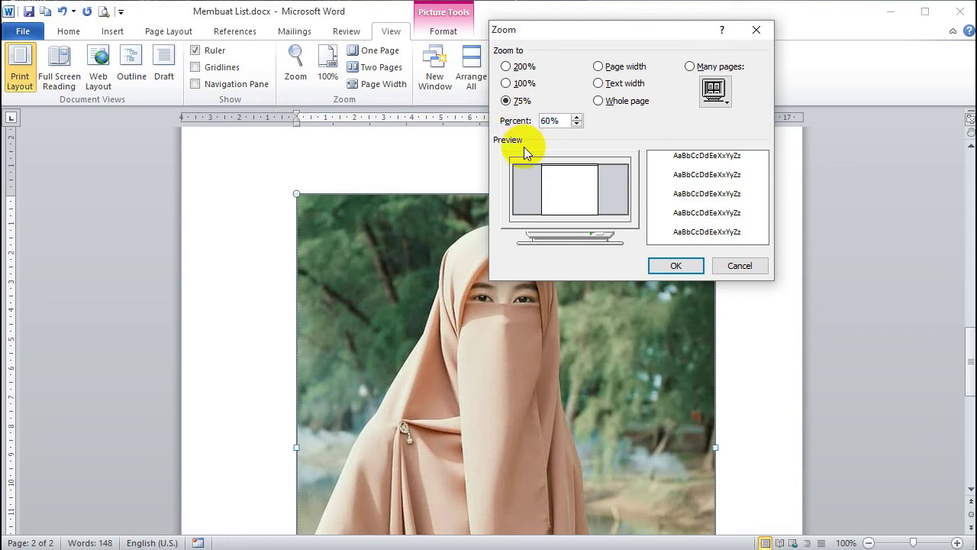
click(676, 266)
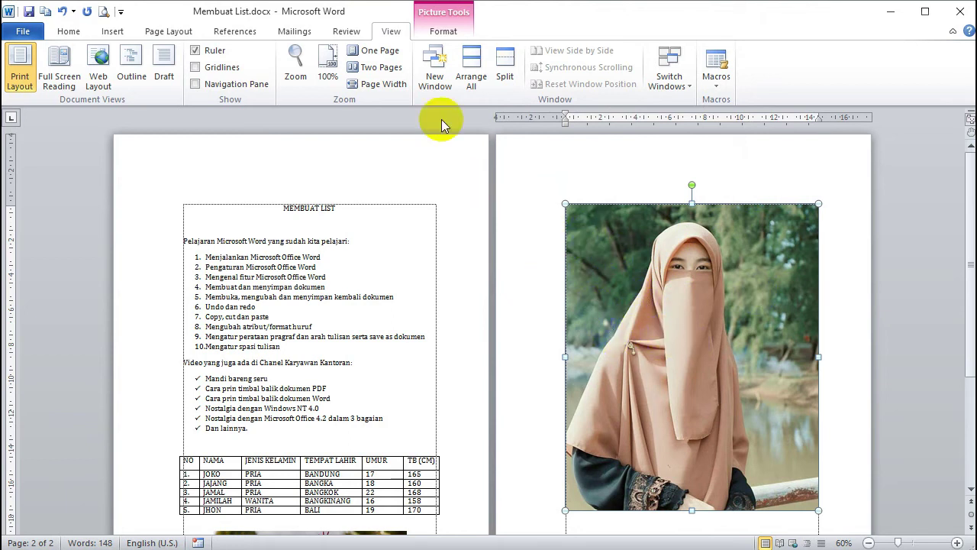
click(446, 35)
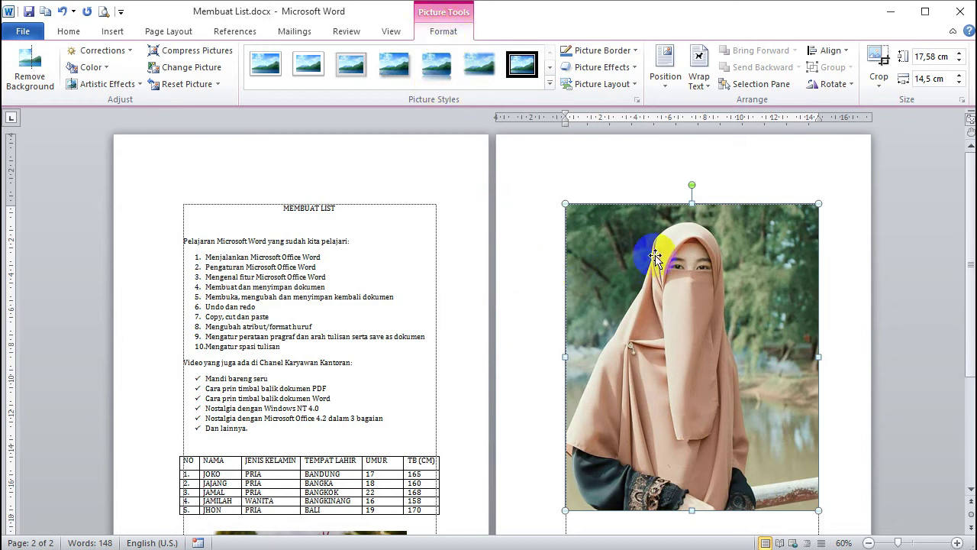
Reselect the portrait photo on page 2 to bring up its picture formatting options.
click(692, 277)
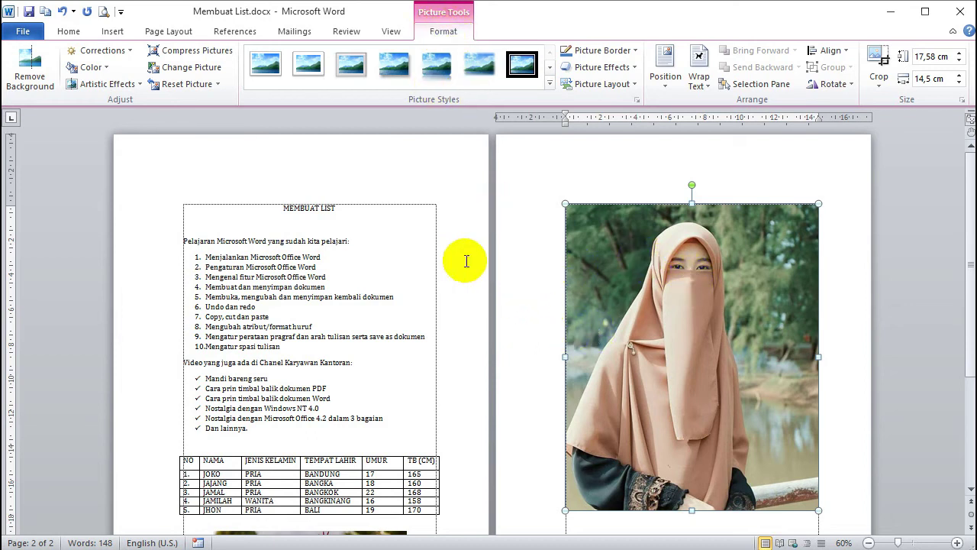
click(428, 315)
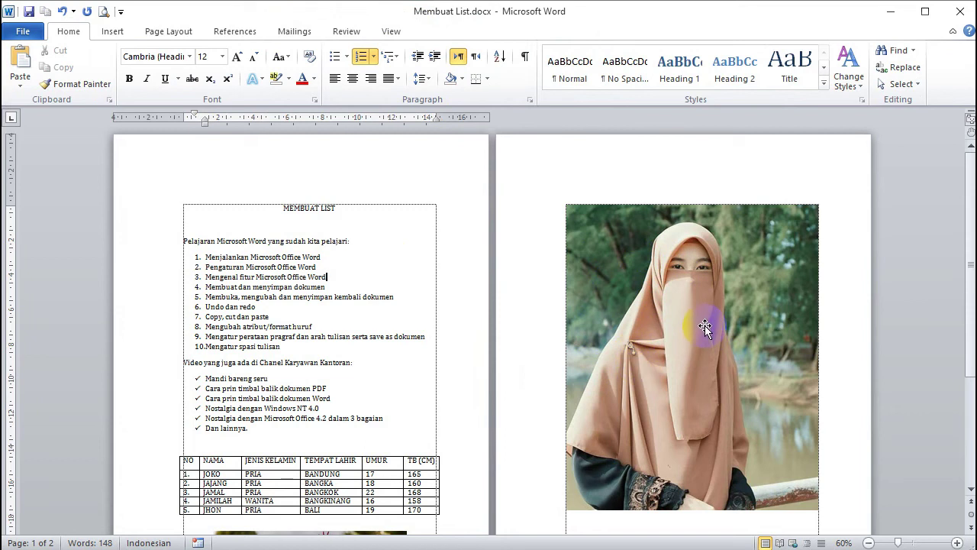
click(705, 325)
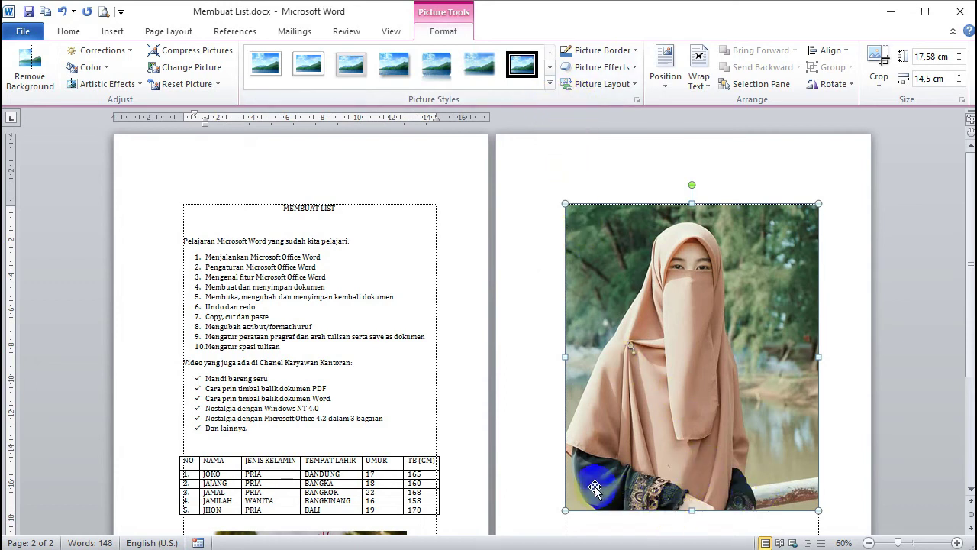
Apply the Metal Oval picture style to the portrait photo.
click(550, 85)
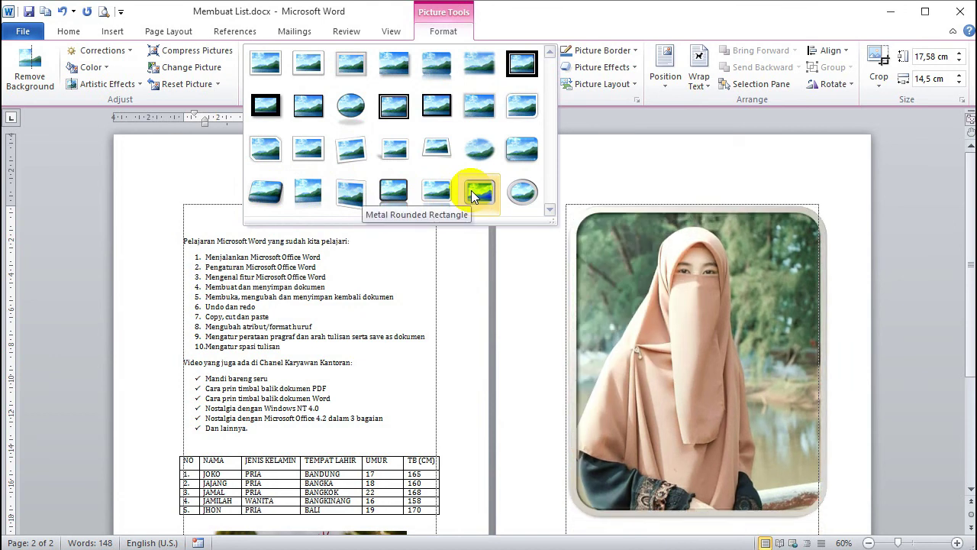
click(521, 193)
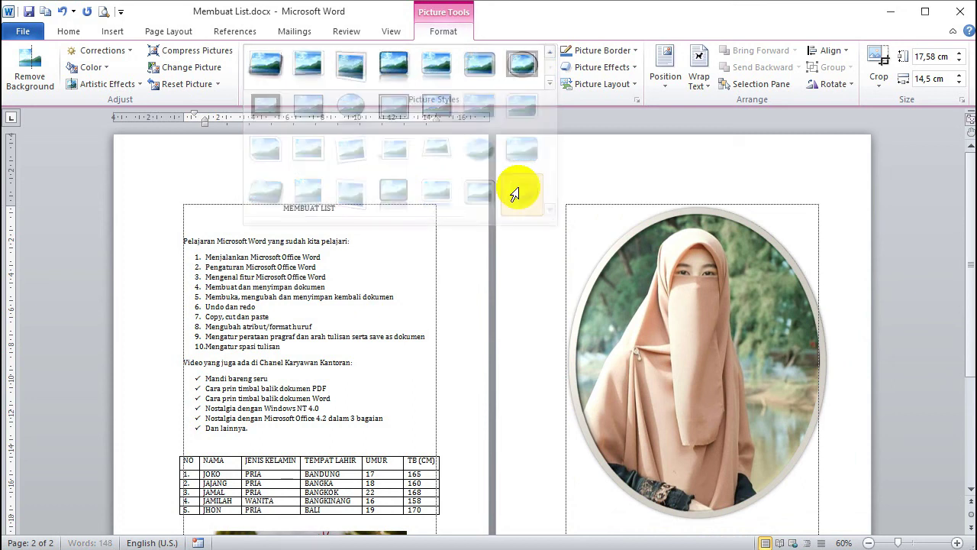
click(846, 284)
scroll(828, 336, down, 1)
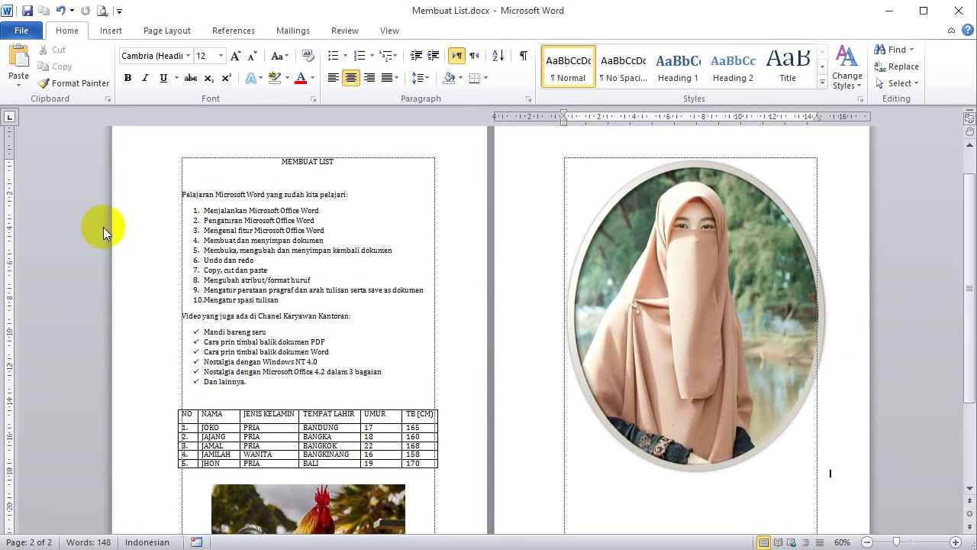
Save Membuat List.docx and close the document.
click(26, 10)
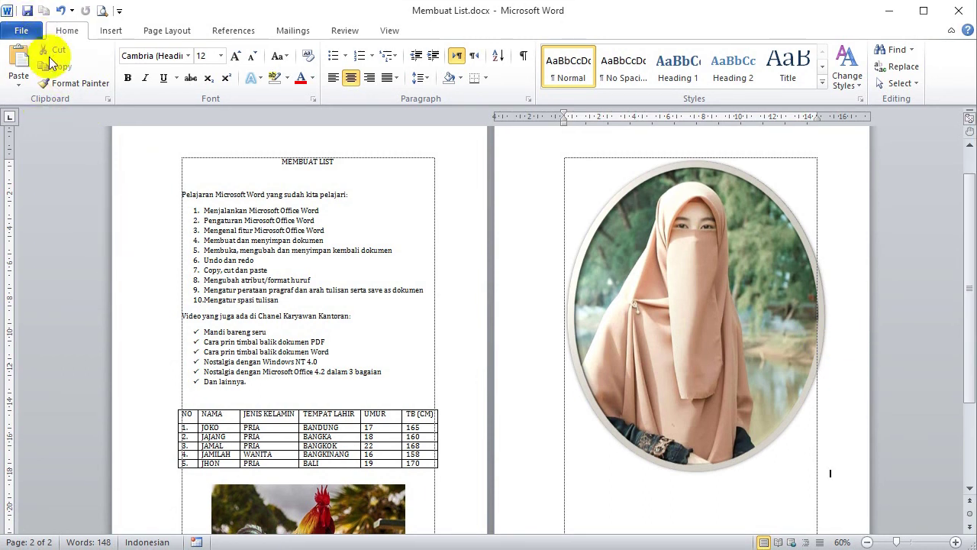
click(22, 31)
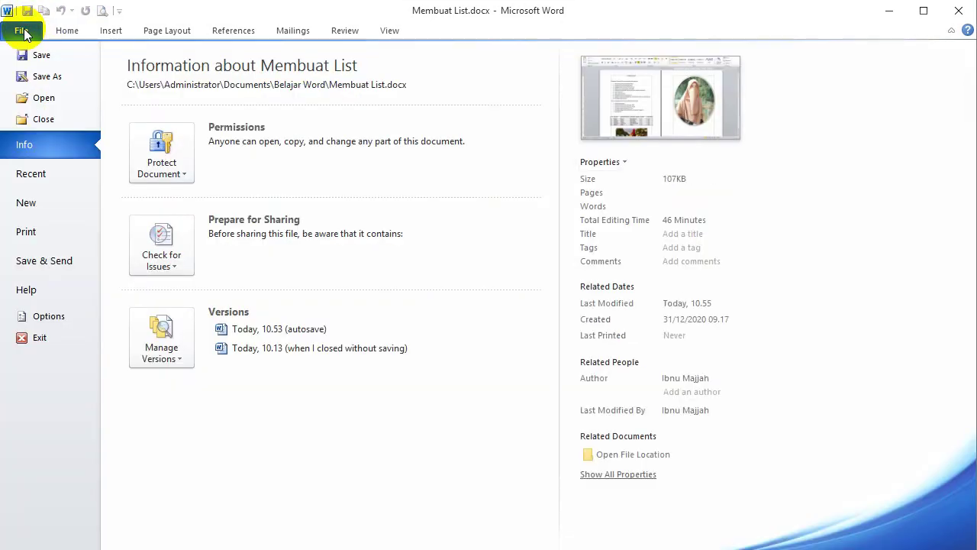
click(44, 120)
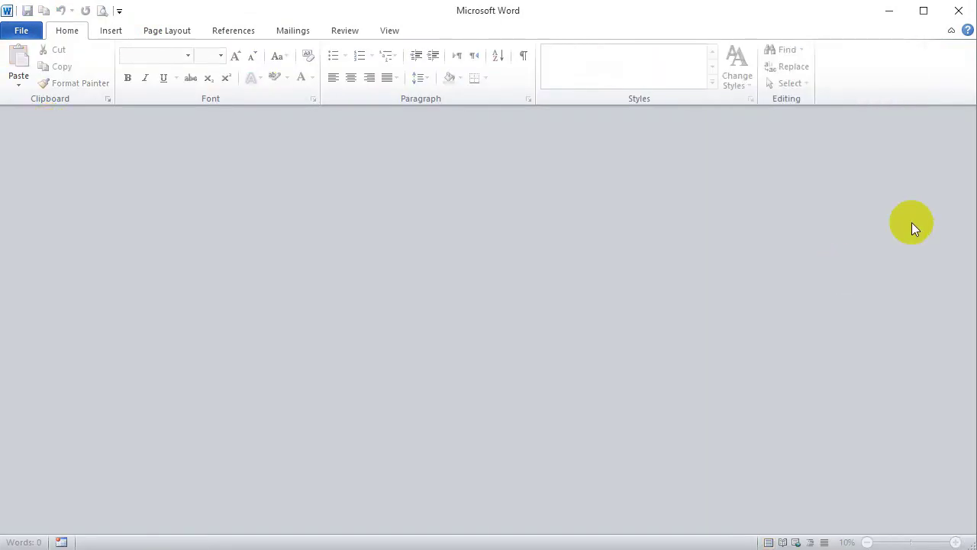
Exit Microsoft Word, closing the List.docx window to return to the desktop.
click(958, 17)
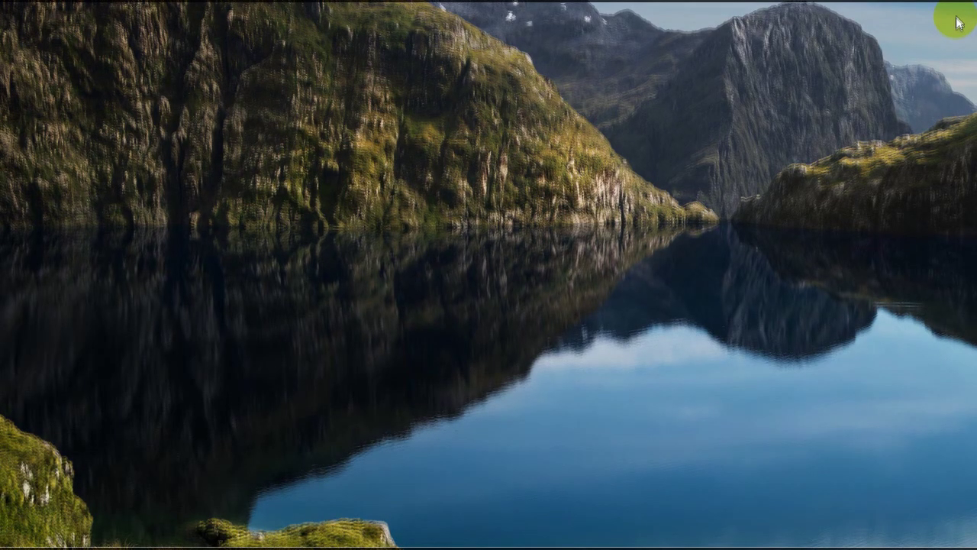